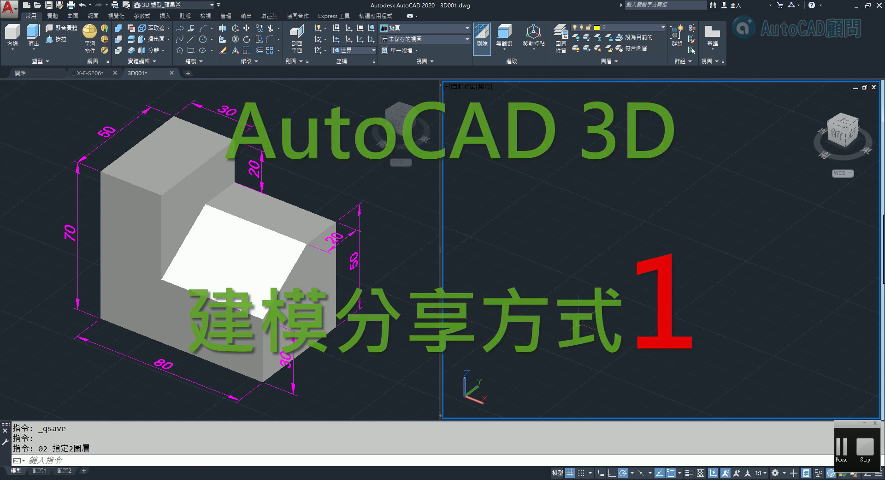
Create a box in the right viewport with a 30,50 footprint and height 70.
click(12, 34)
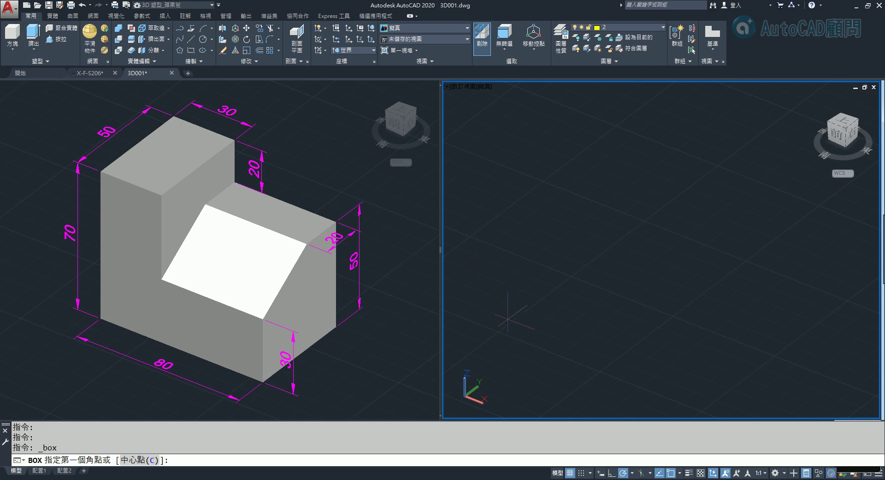
click(505, 321)
text(@)
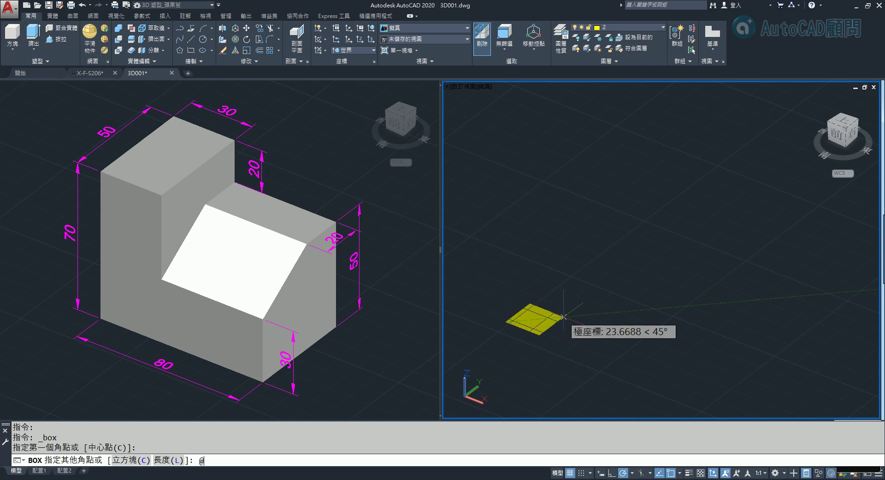
text(30,5)
text(0)
key(Return)
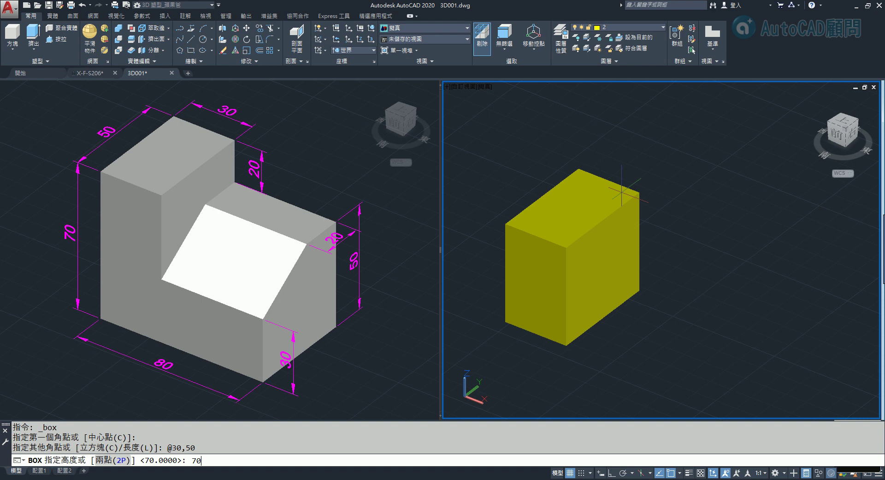
key(Return)
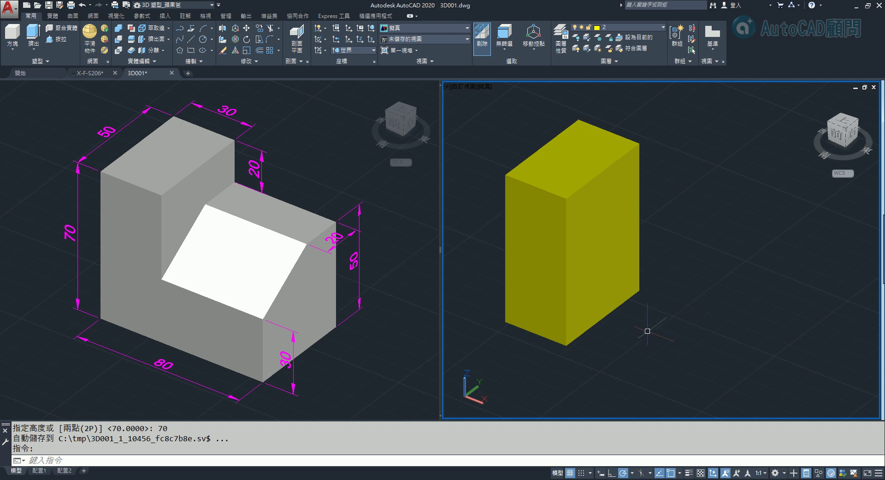
Align the UCS with the box's side face using its bottom corner and edge.
text(UCS)
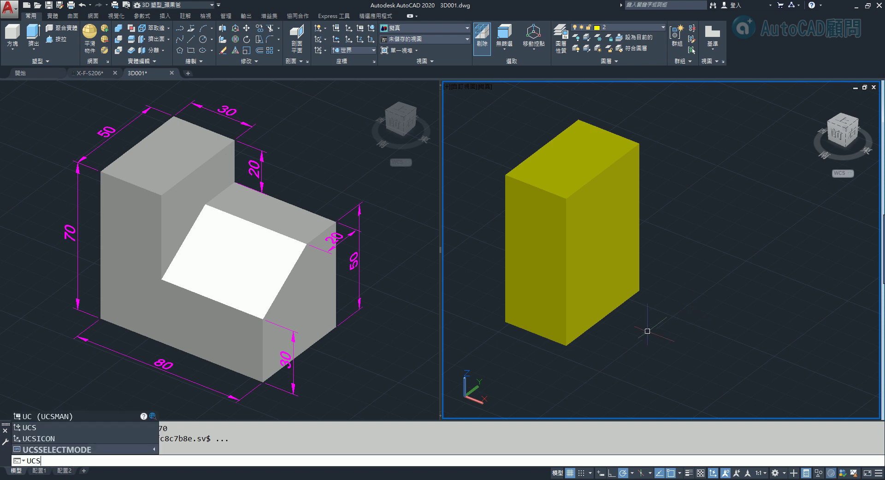
key(Return)
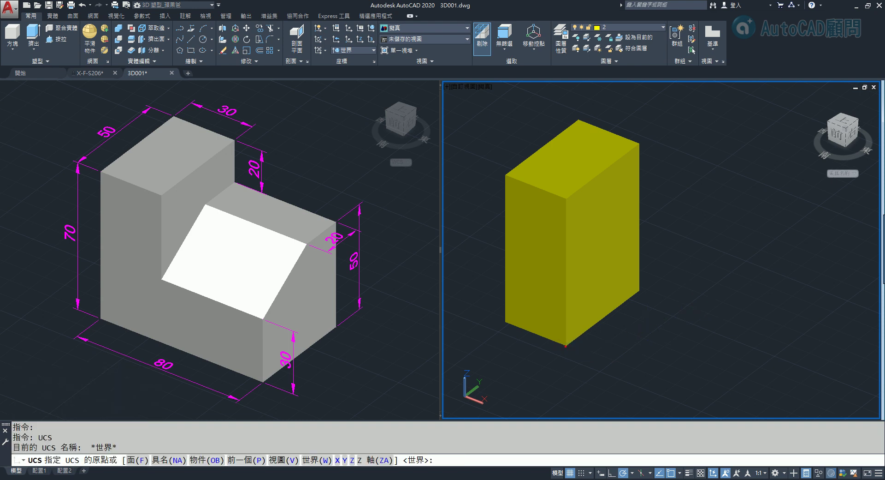
click(567, 343)
click(602, 318)
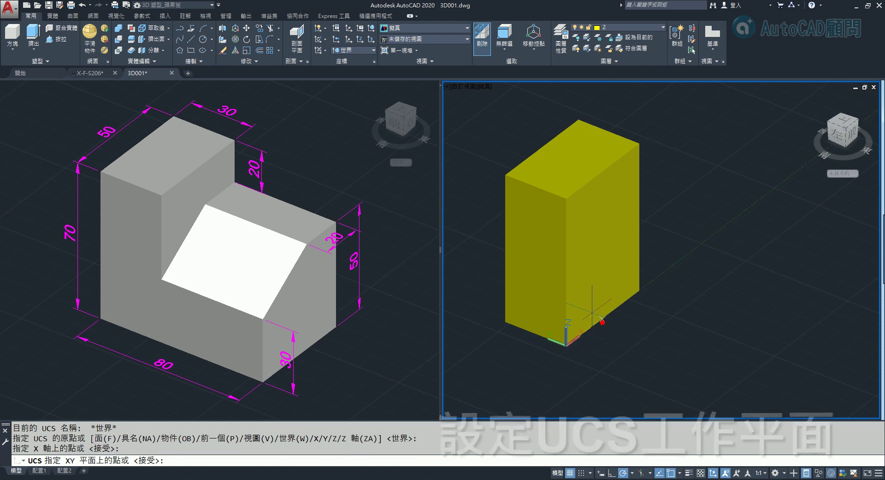
click(567, 286)
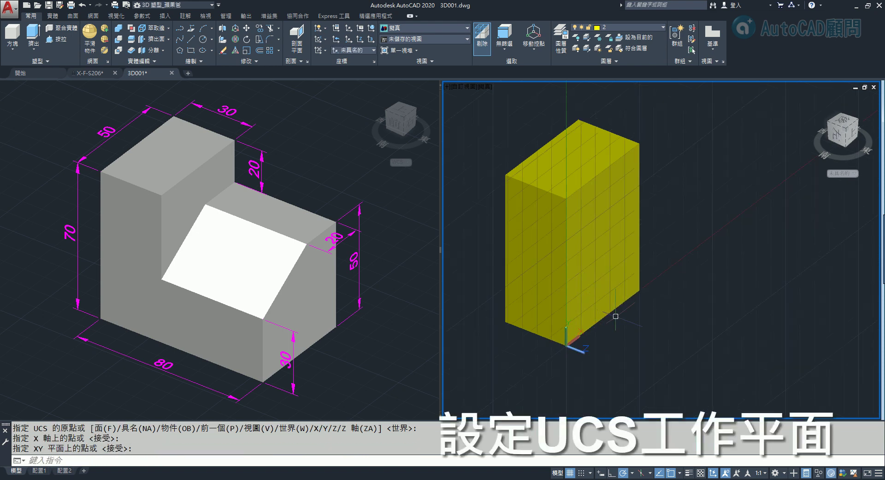
Draw a closed polyline profile with 50, 20 and 30 edges on the side face.
text(PL)
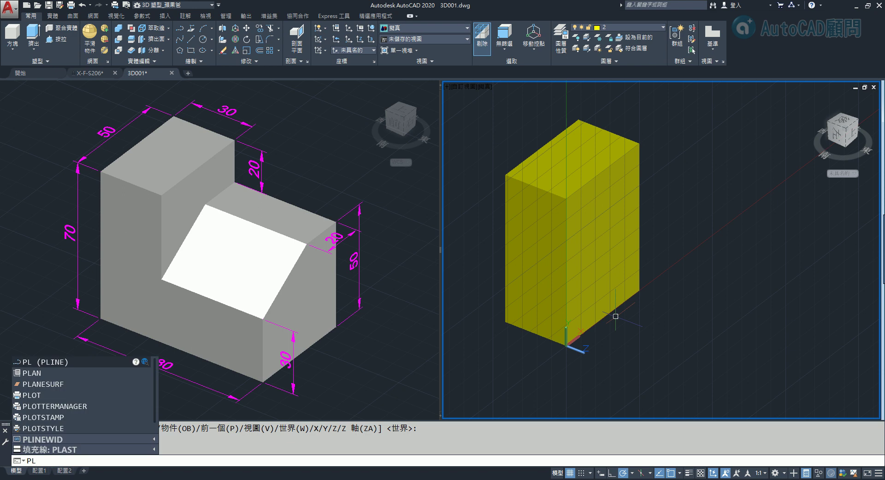
key(Return)
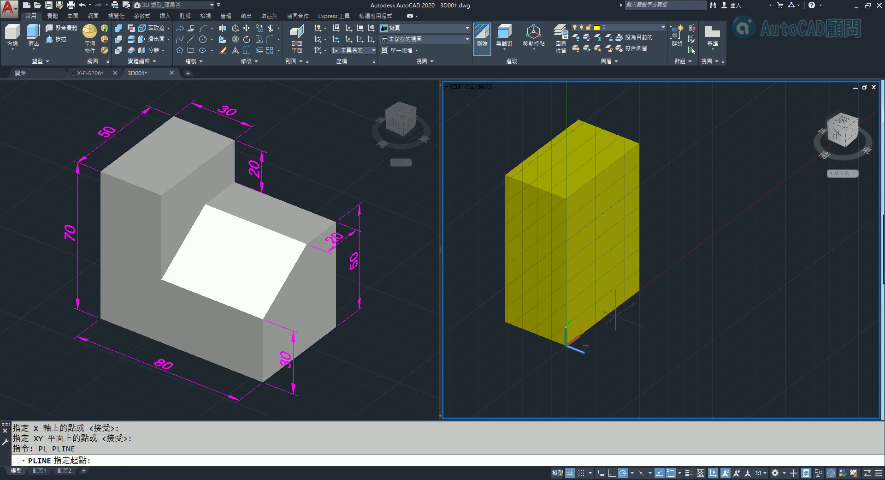
click(566, 345)
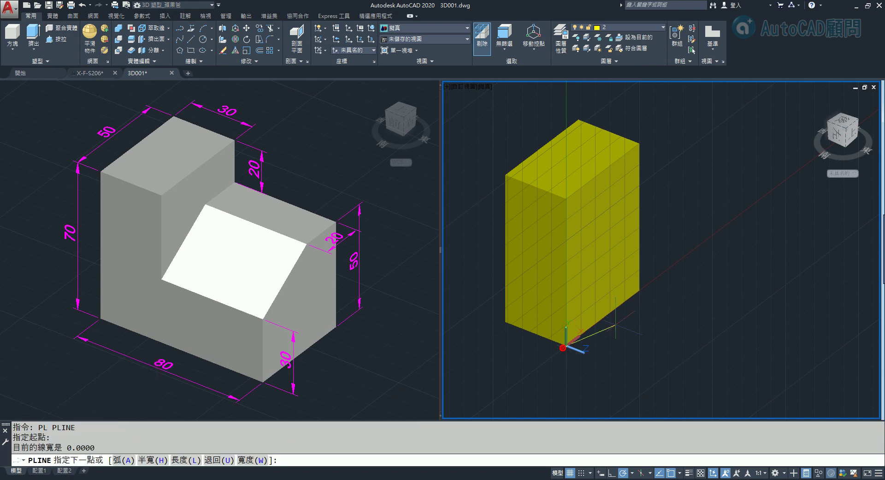
click(639, 290)
text(50)
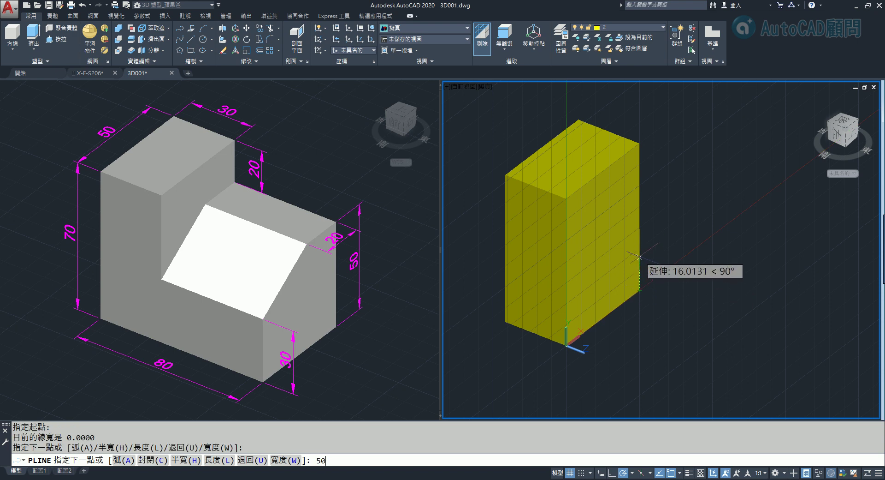
key(Return)
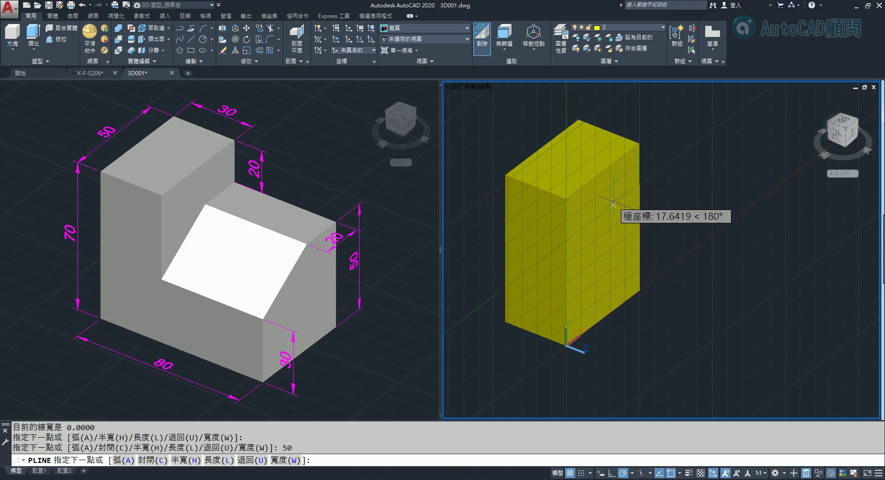
text(20)
key(Return)
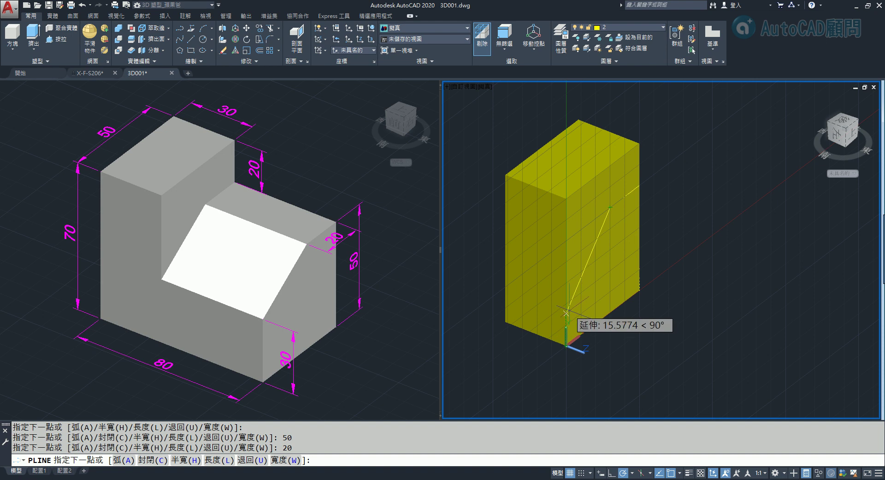
text(0)
key(Return)
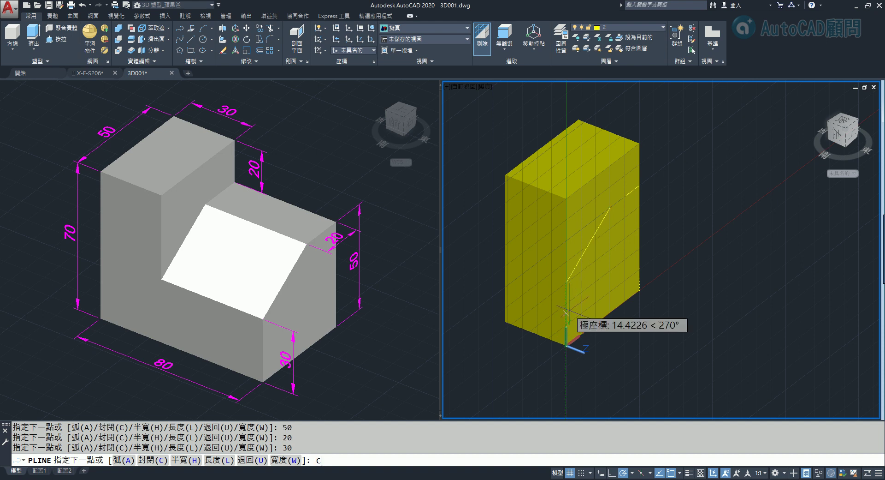
text(c)
key(Return)
text(EXT)
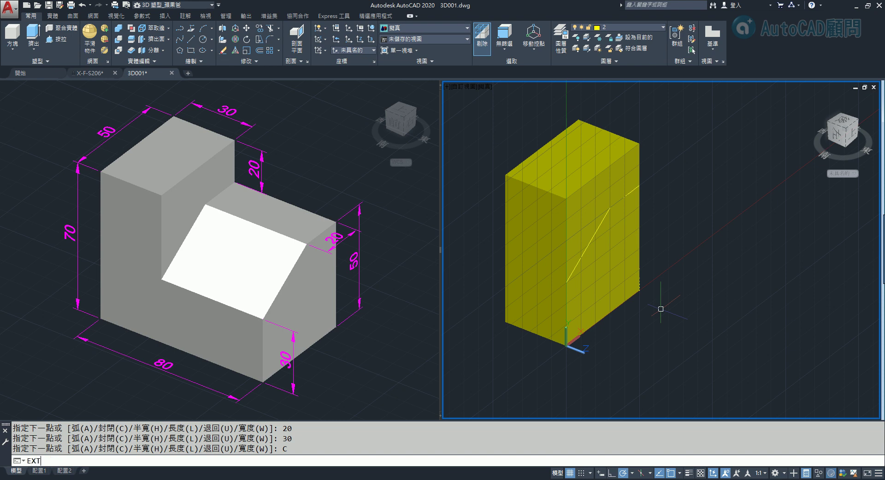
Extrude the closed side profile 50 units.
key(Return)
click(608, 218)
key(Return)
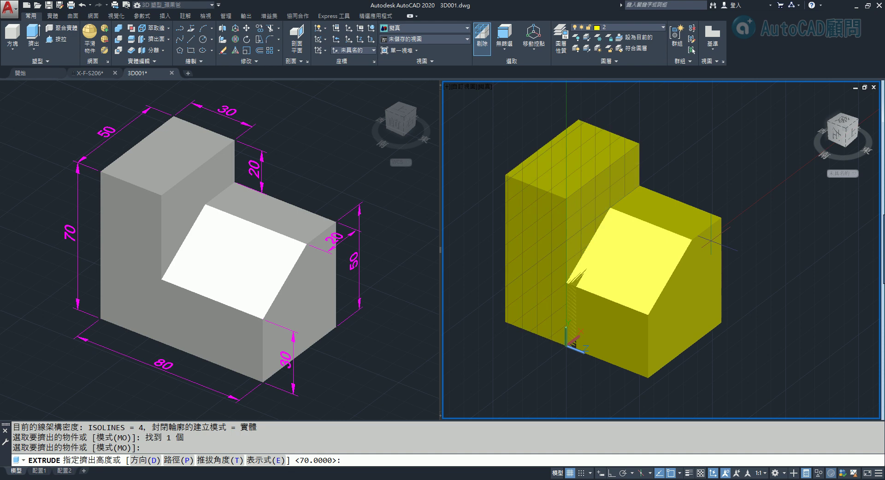
text(50)
key(Return)
Reset the UCS to World.
text(UCS)
key(Return)
text(W)
key(Return)
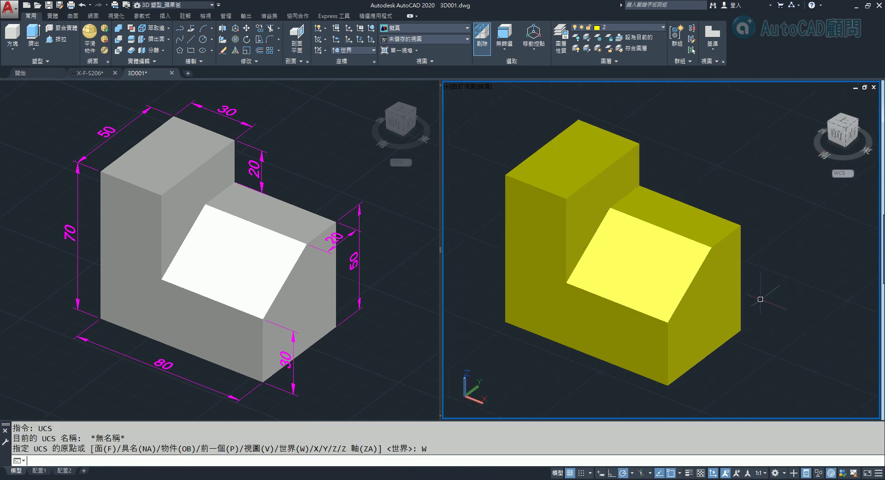
Draw an 80 × 50 rectangle on the ground plane.
middle_drag(681, 323, 731, 316)
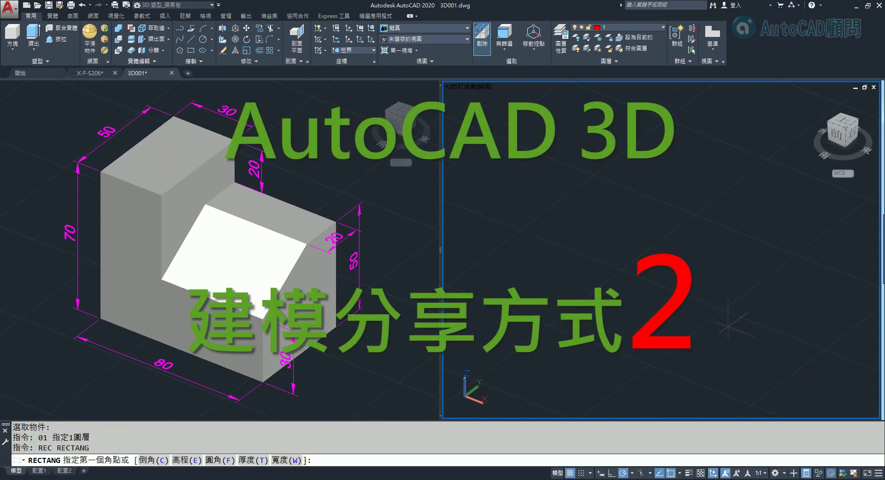
click(525, 324)
text(@)
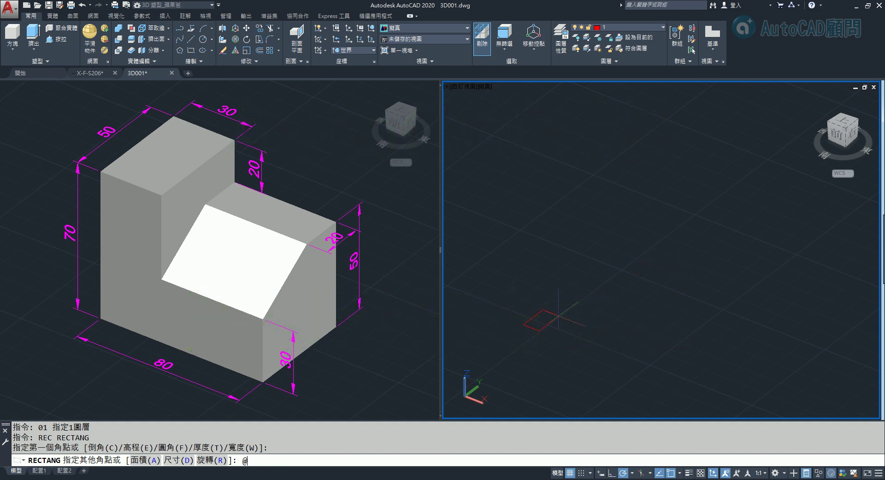
text(80,5)
text(0)
key(Return)
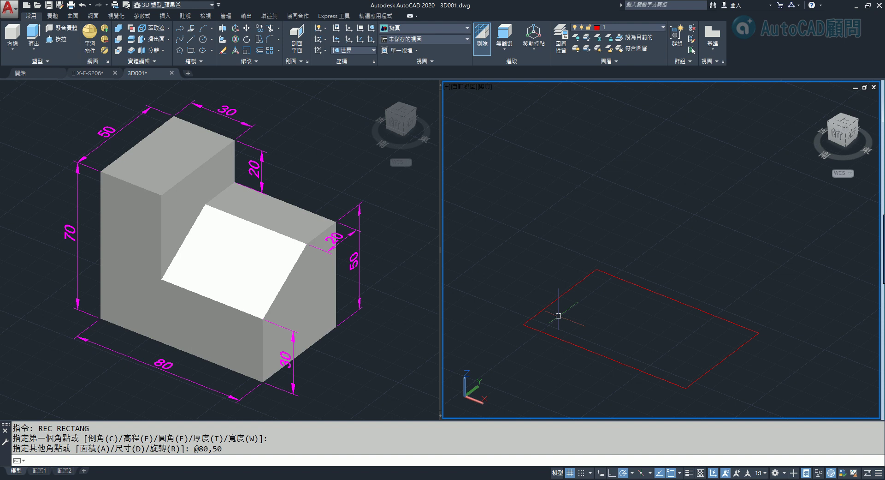
Divide the rectangle with two lines set 30 and 20 units in from its edges.
text(l)
key(Return)
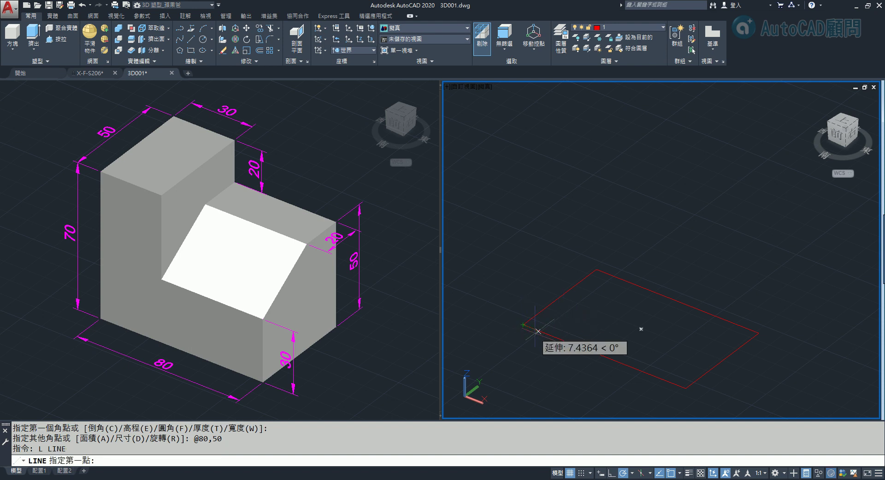
text(30)
key(Return)
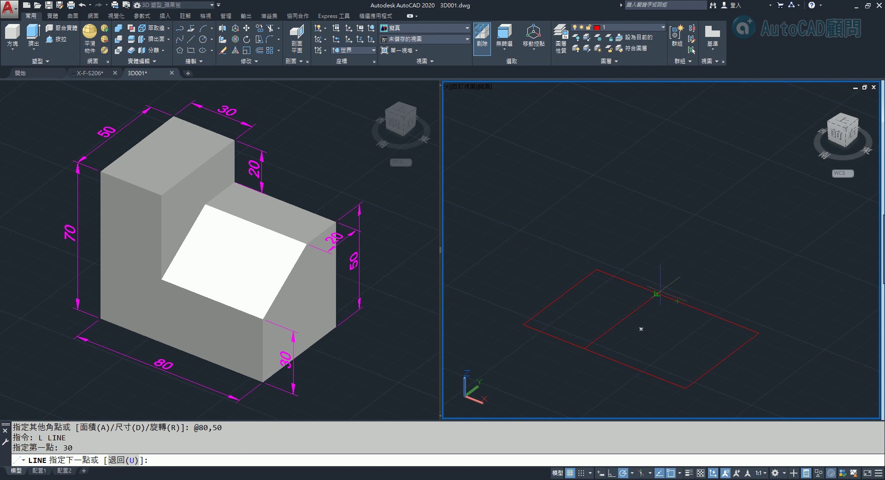
click(642, 326)
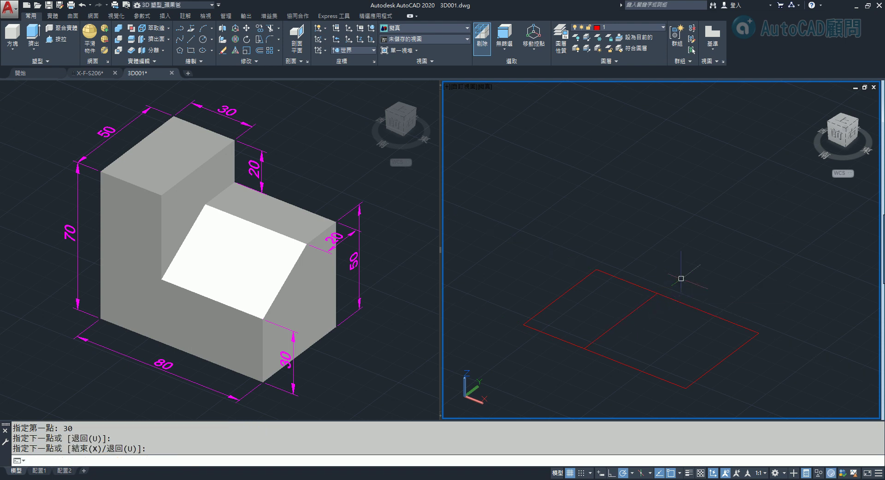
key(Return)
key(Return)
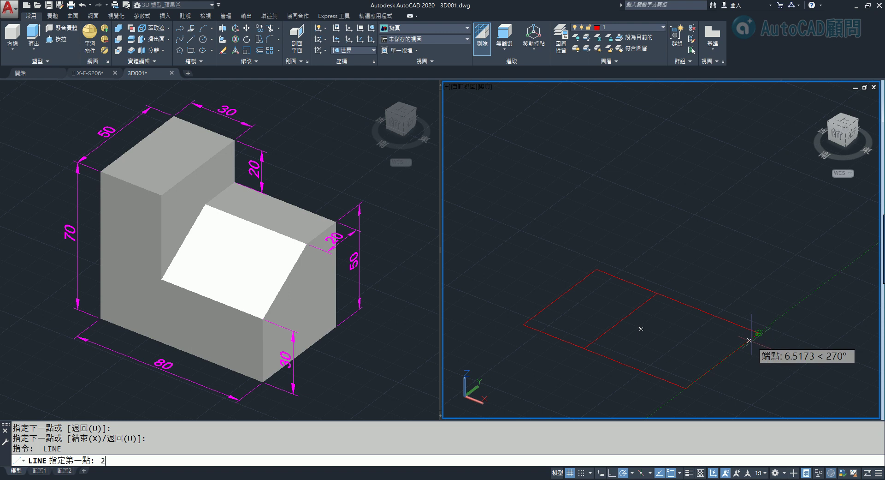
text(0)
key(Return)
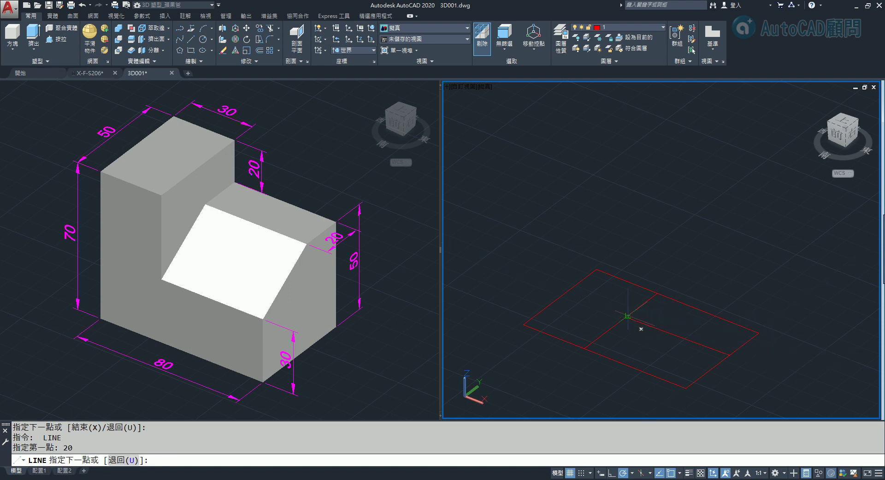
click(628, 317)
key(Escape)
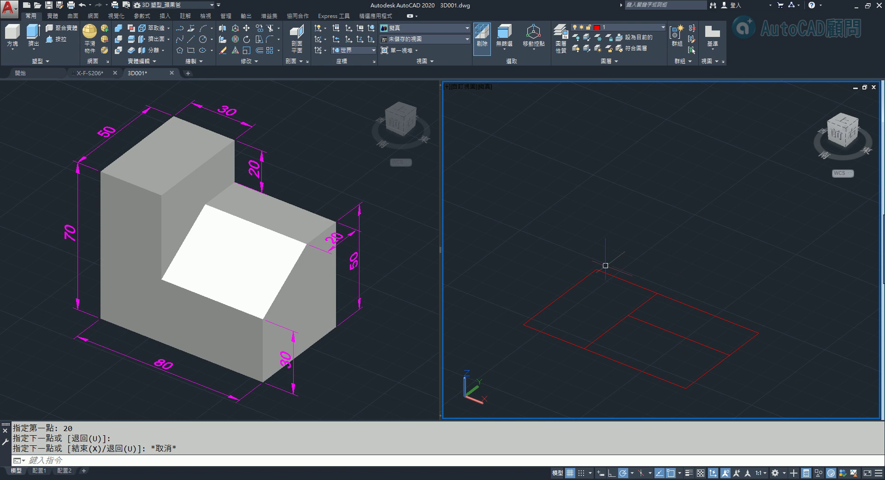
Press-pull the left, next and floor regions to heights 70, 50 and 30.
click(64, 40)
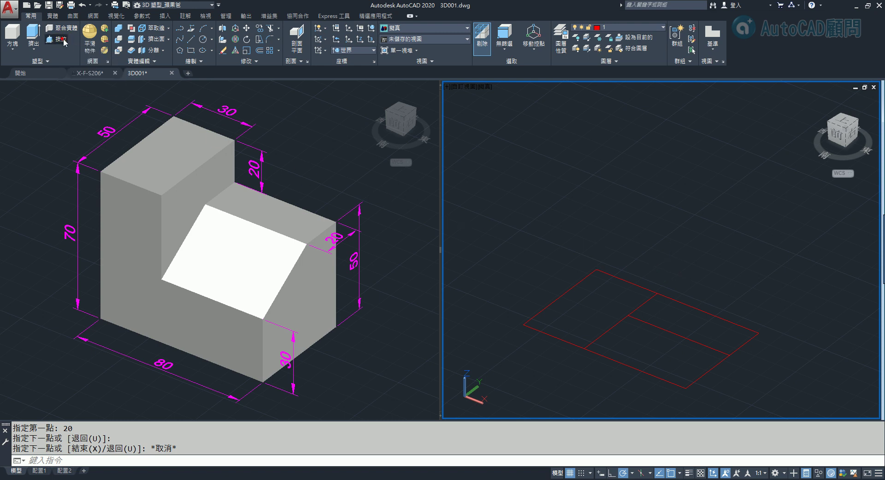
click(601, 315)
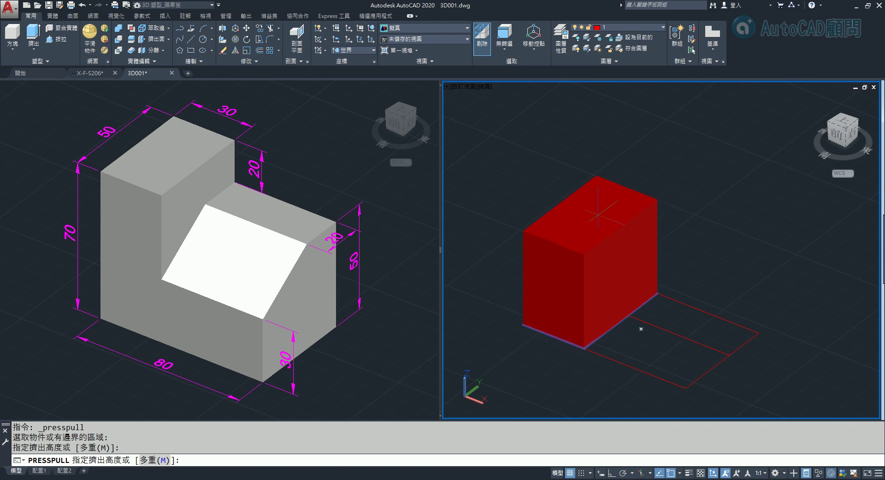
text(70)
key(Return)
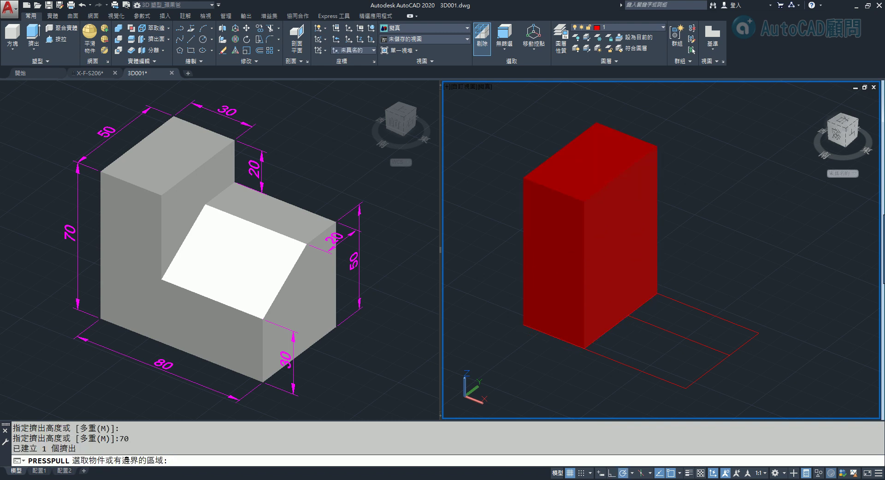
click(684, 326)
text(50)
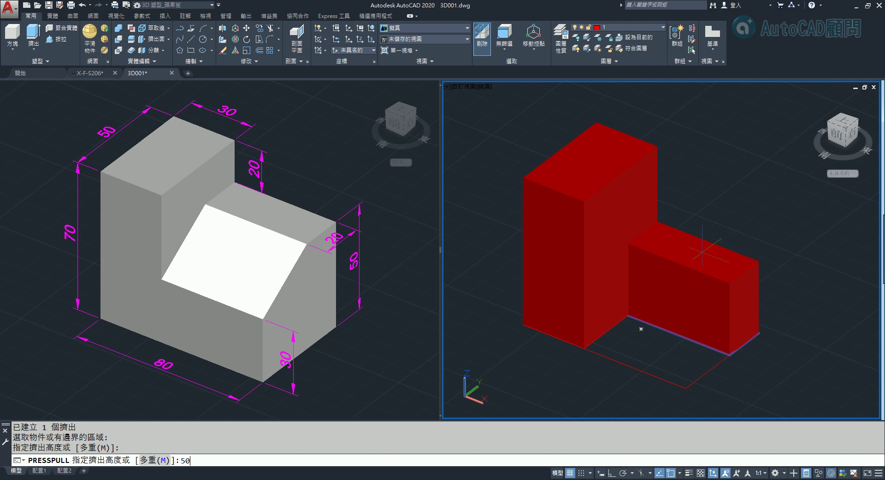
key(Return)
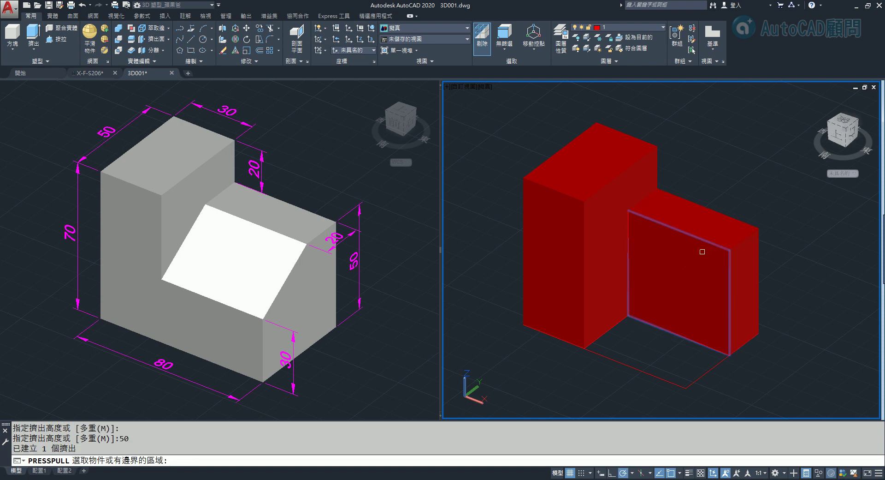
click(646, 340)
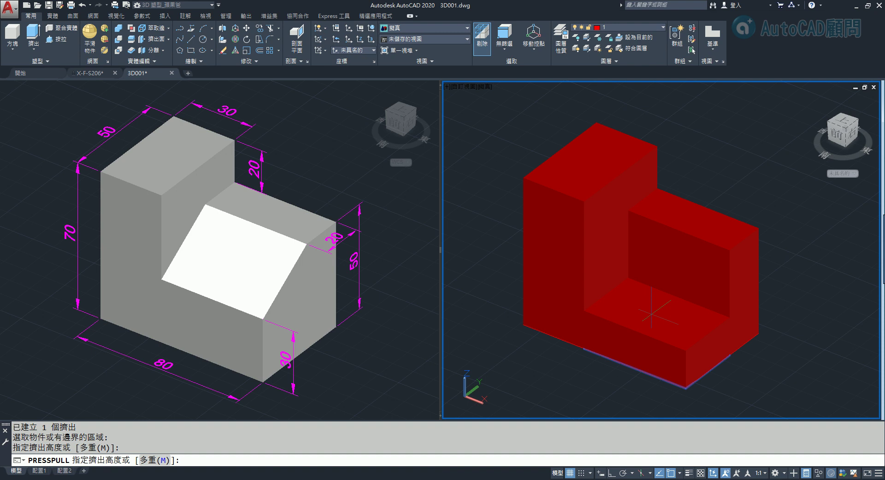
text(30)
key(Return)
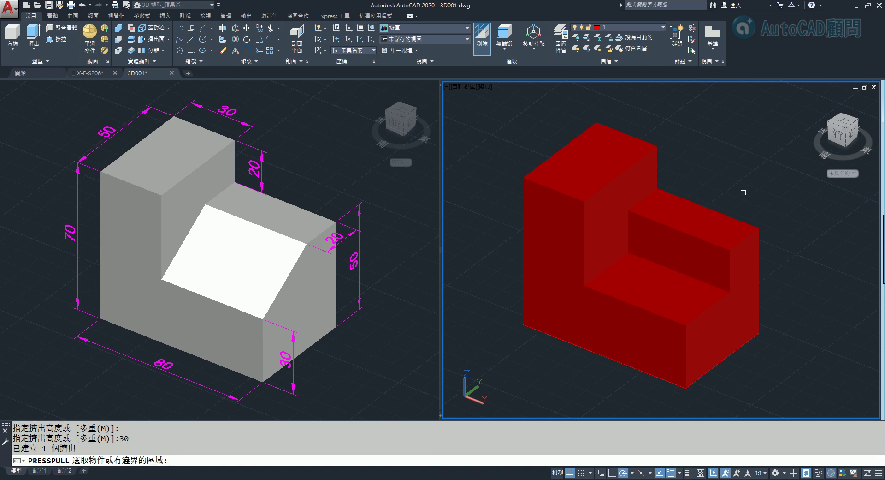
key(Return)
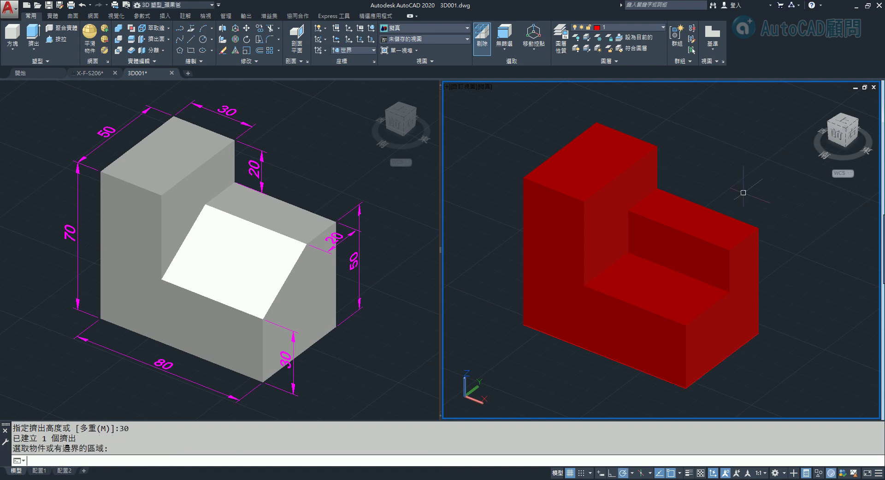
Drag the red solid's back floor edge up to the top back edge, forming the slope.
ctrl+click(696, 279)
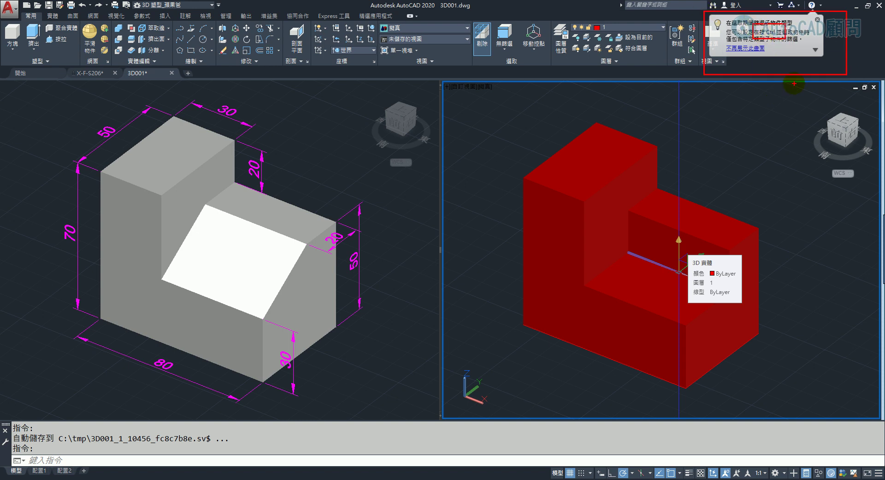
click(678, 272)
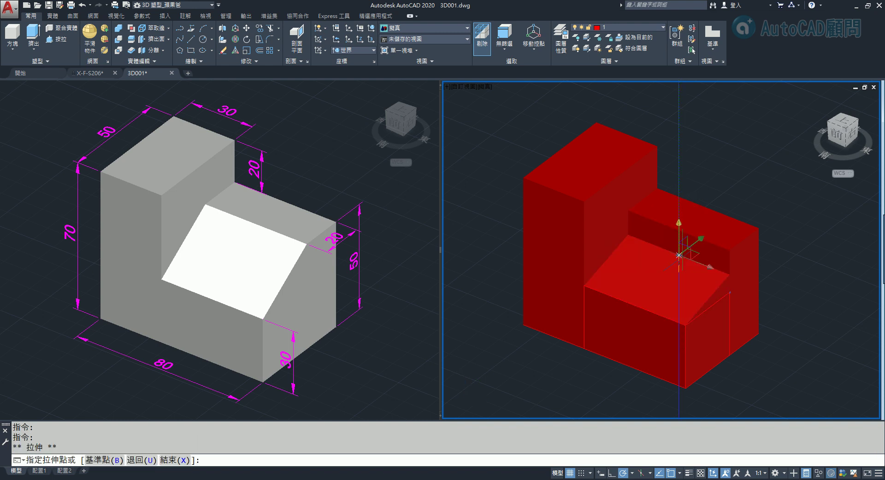
click(679, 230)
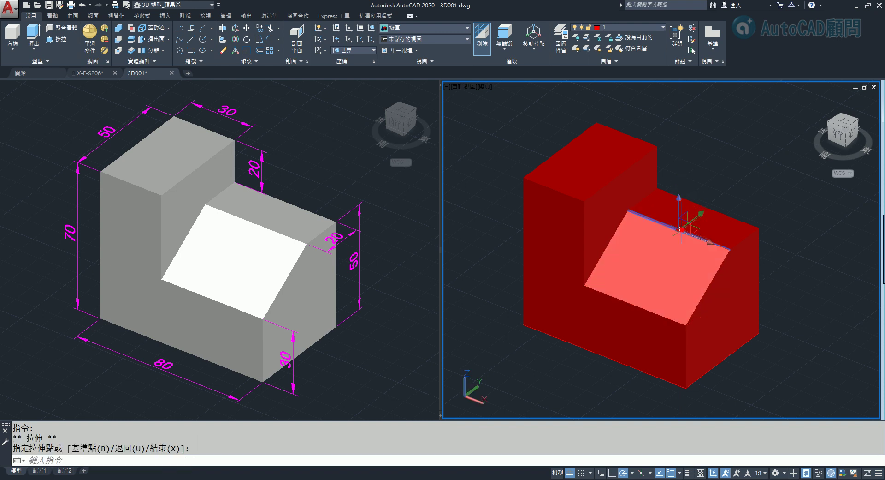
key(Escape)
Select the three red solids to clear away the second-method block.
click(711, 282)
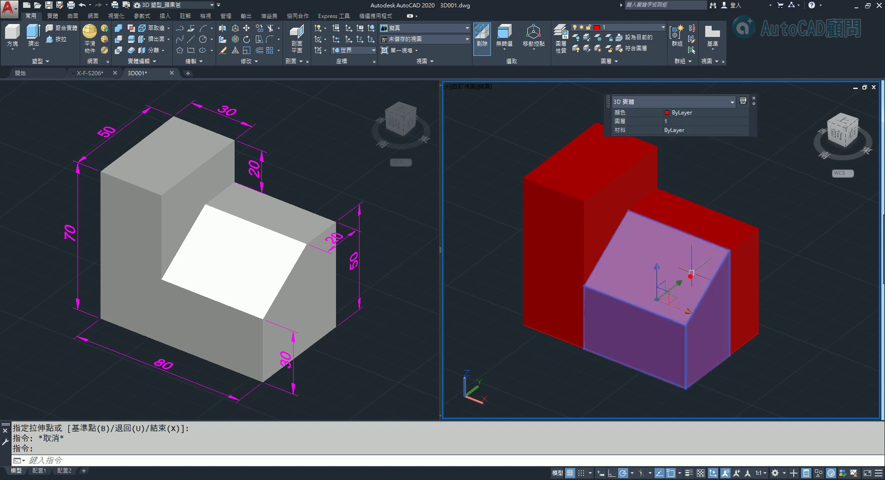
click(724, 237)
click(610, 207)
key(Escape)
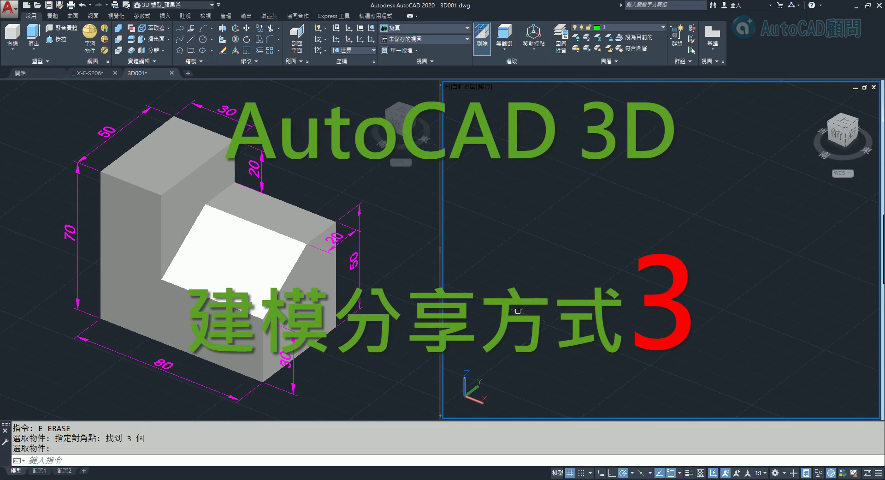
click(12, 35)
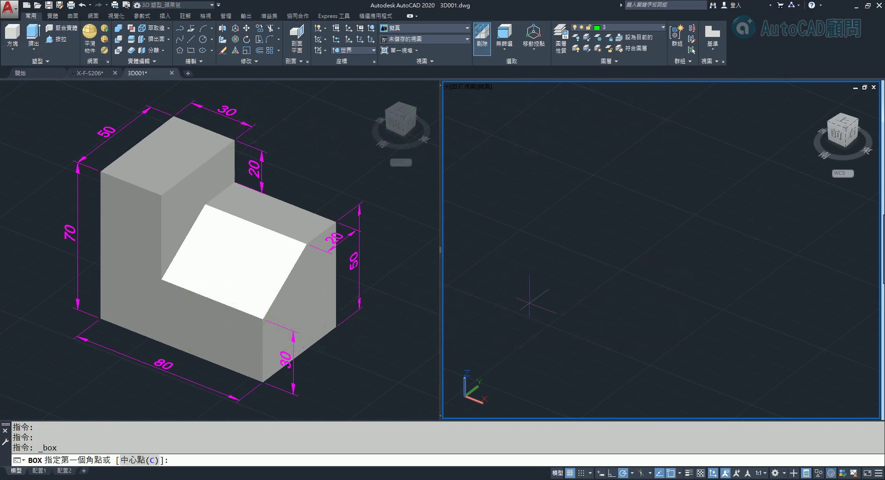
click(529, 303)
text(@80,50,)
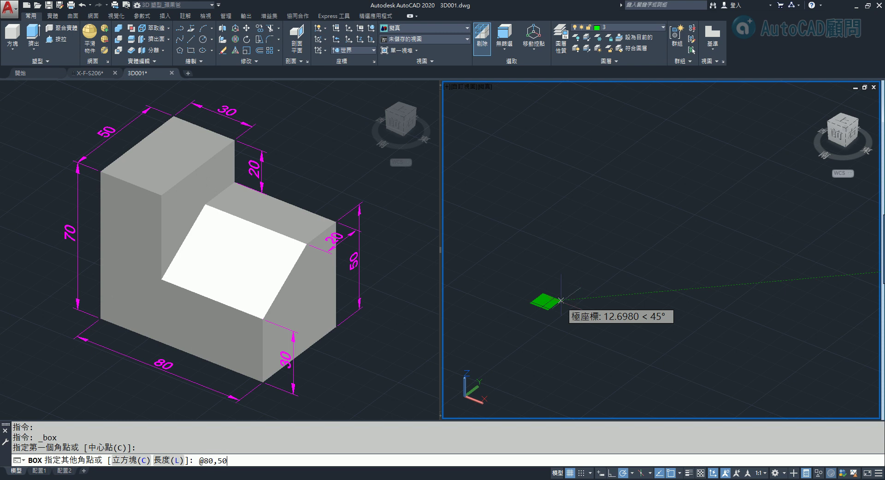
text(70)
key(Return)
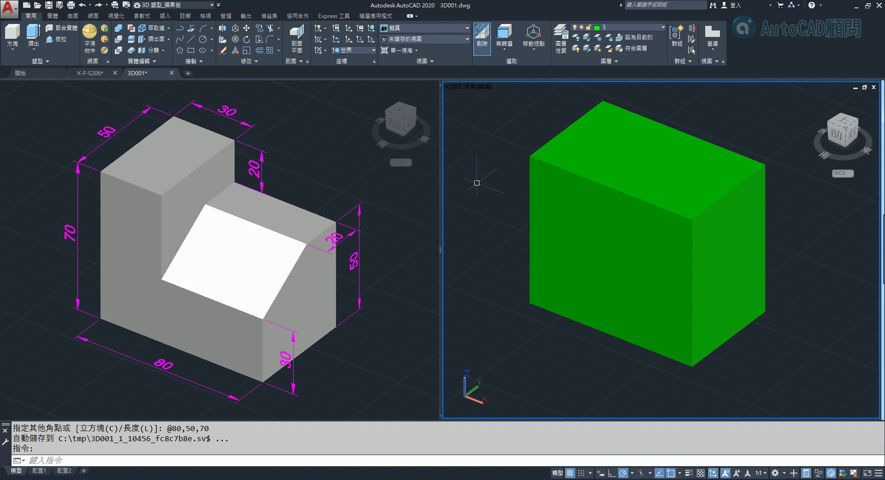
Draw a line 30 in along the green top edge, then one 20 in along the right edge.
text(l)
key(Return)
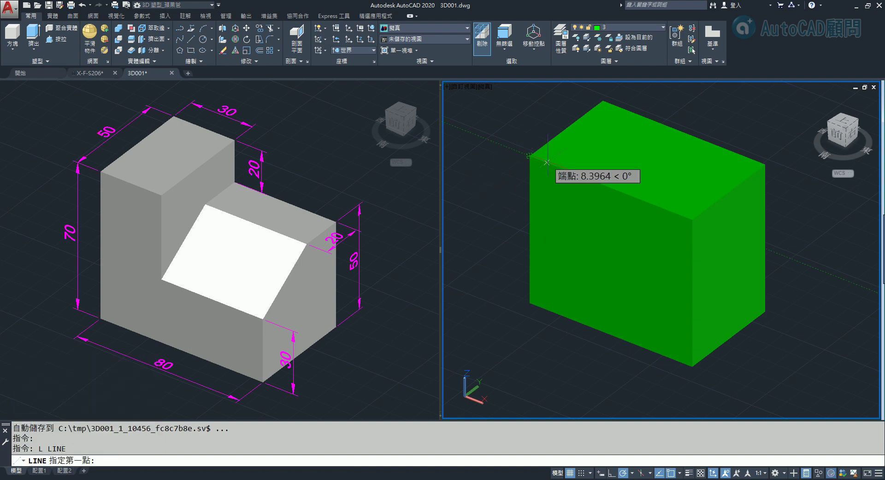
text(0)
key(Return)
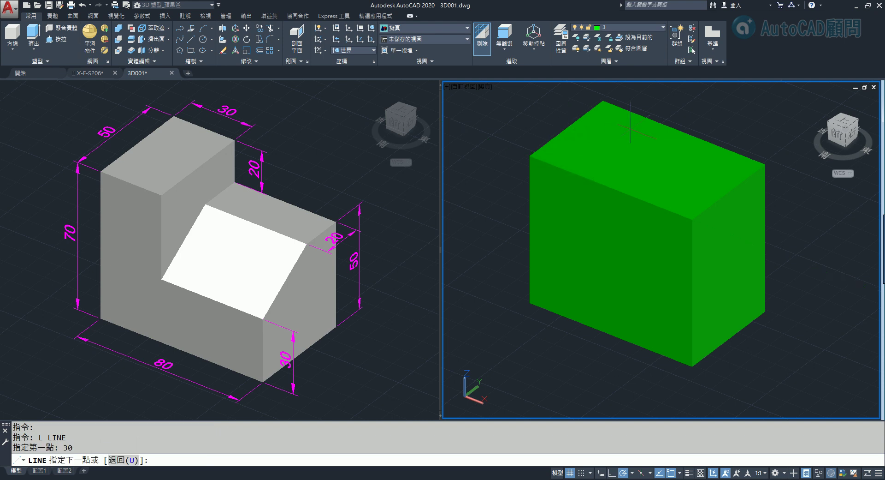
click(662, 122)
key(Escape)
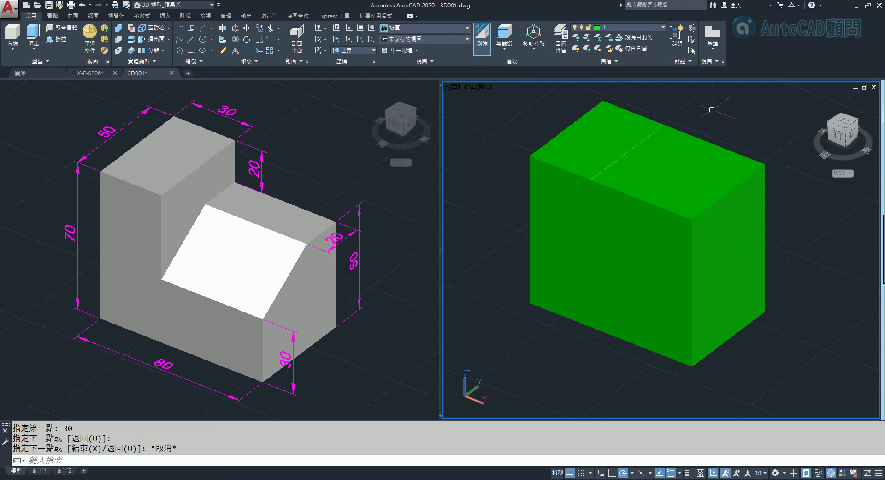
key(Return)
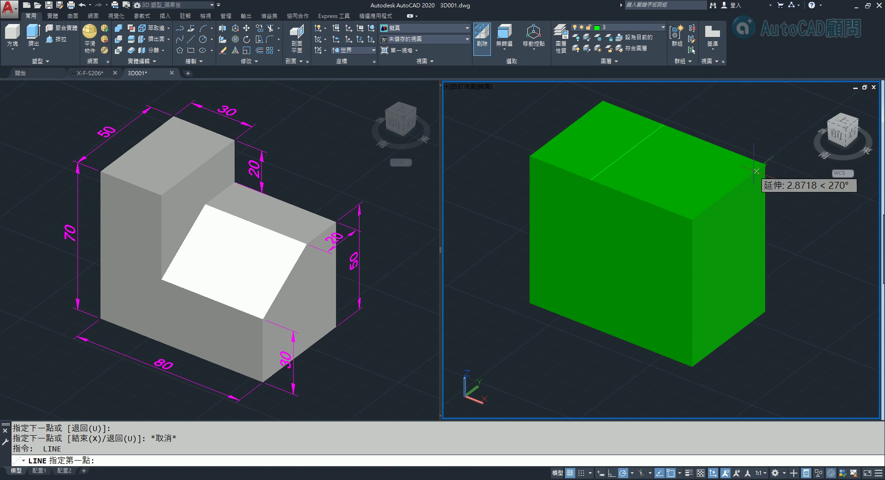
text(20)
key(Return)
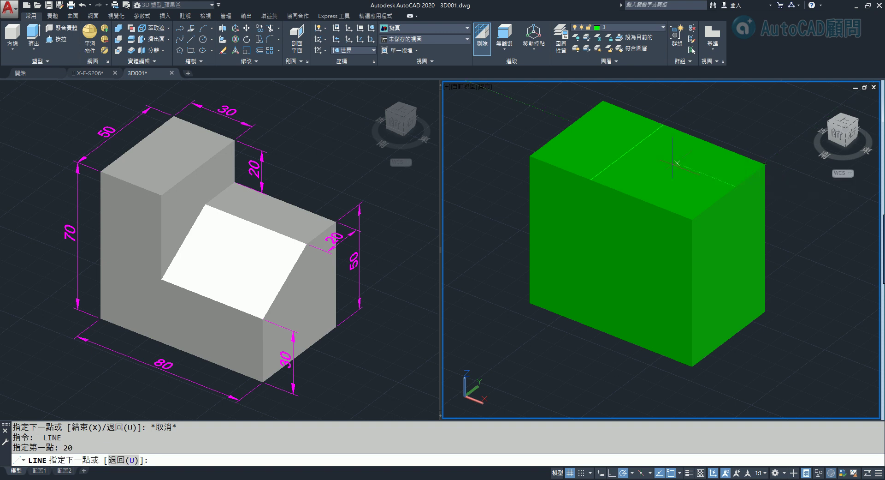
click(672, 182)
key(Escape)
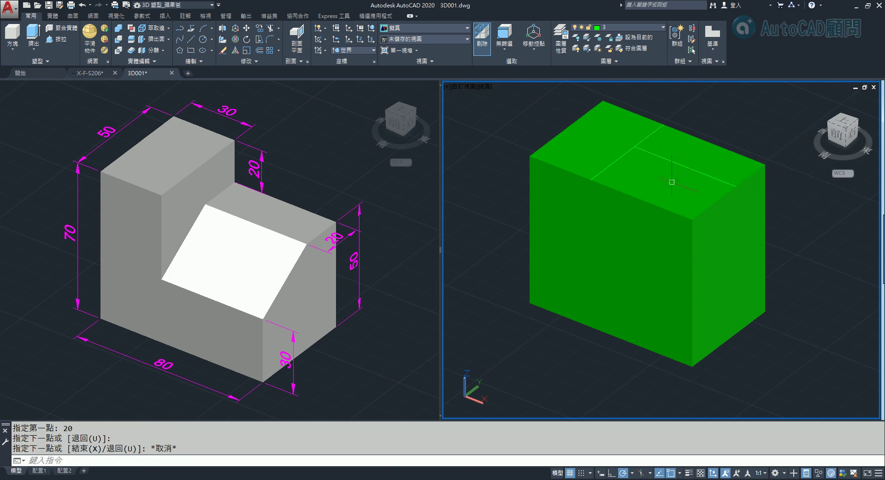
Press-pull the green box's back-right top region by -20 and the middle region by -40.
click(62, 43)
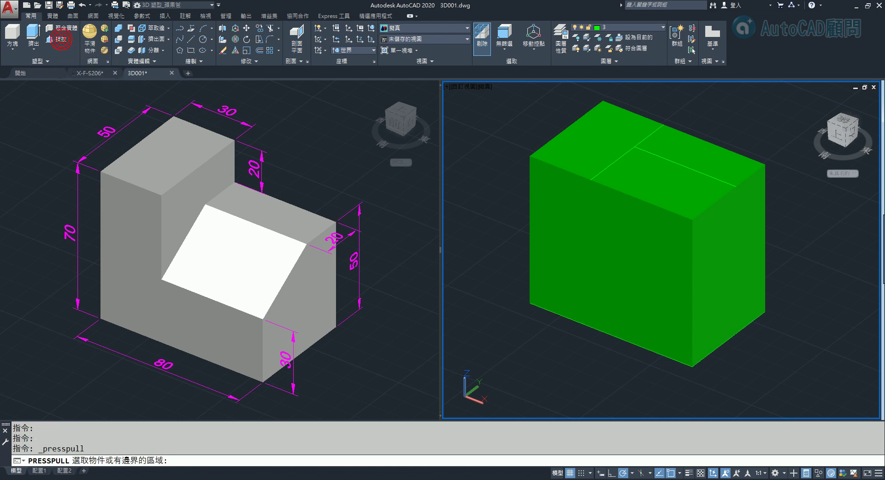
click(712, 169)
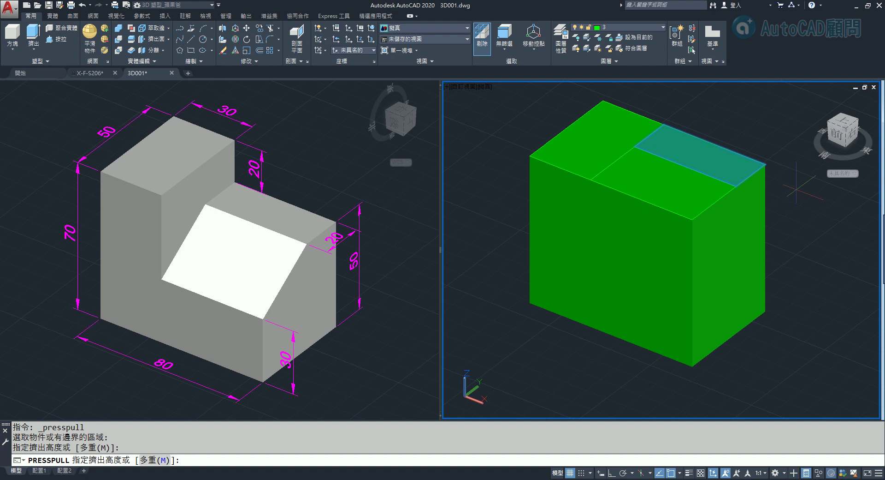
text(-20)
key(Return)
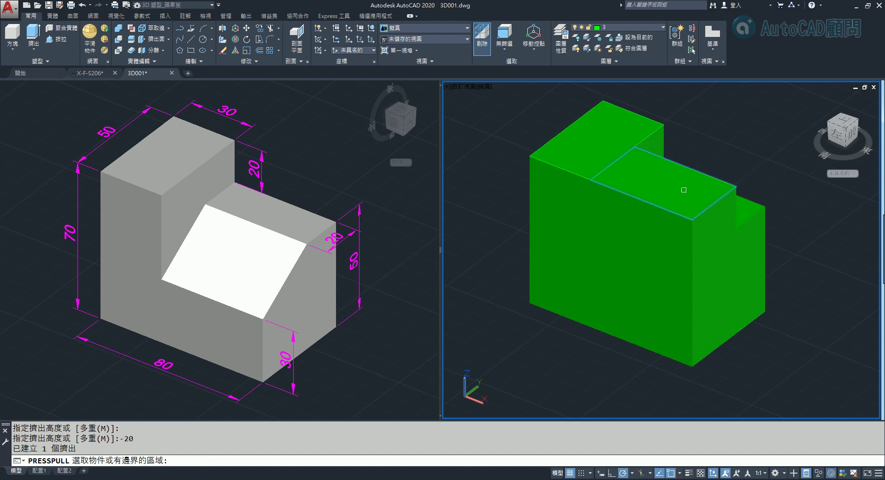
click(683, 189)
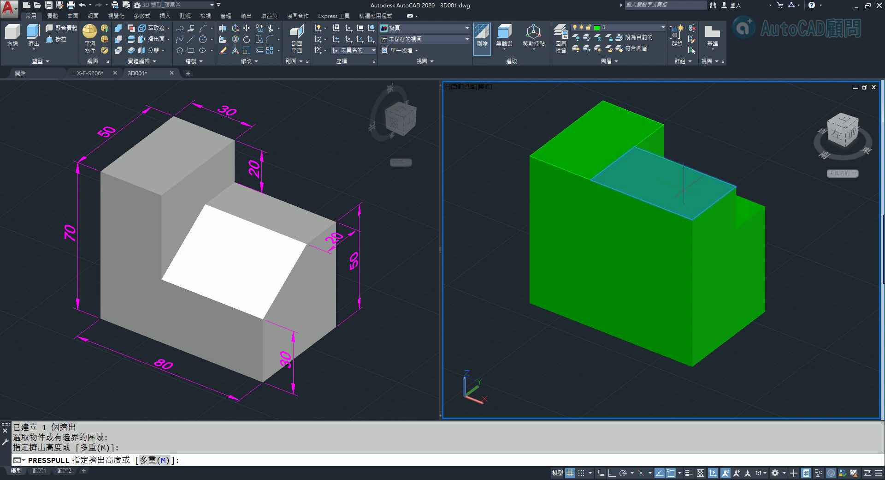
text(-40)
key(Return)
key(Return)
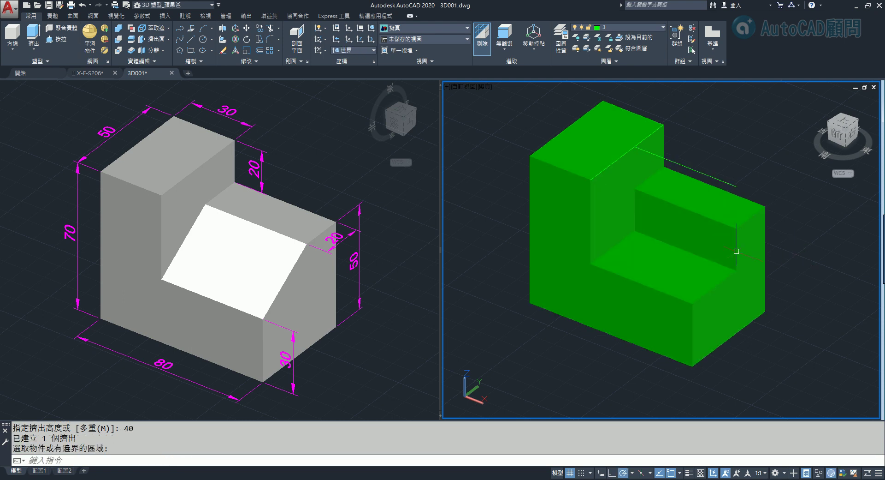
key(Return)
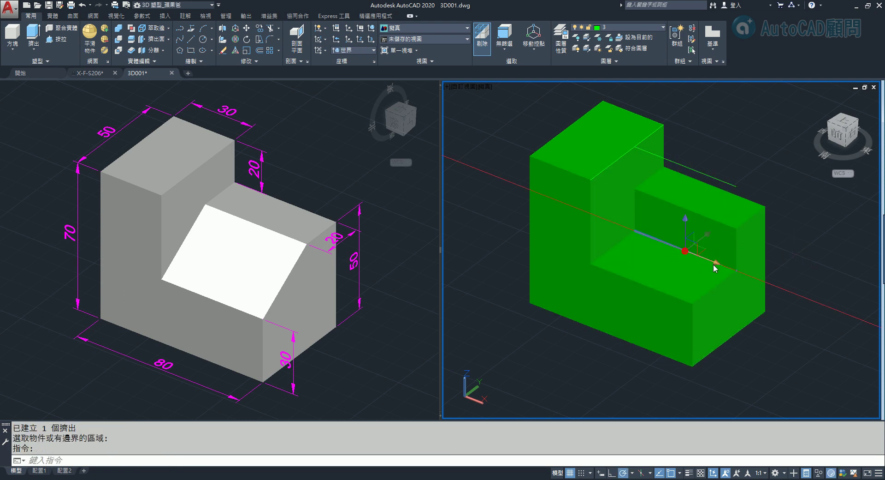
Stretch the pocket's back edge up into the sloped face and erase the leftover guide line.
click(686, 237)
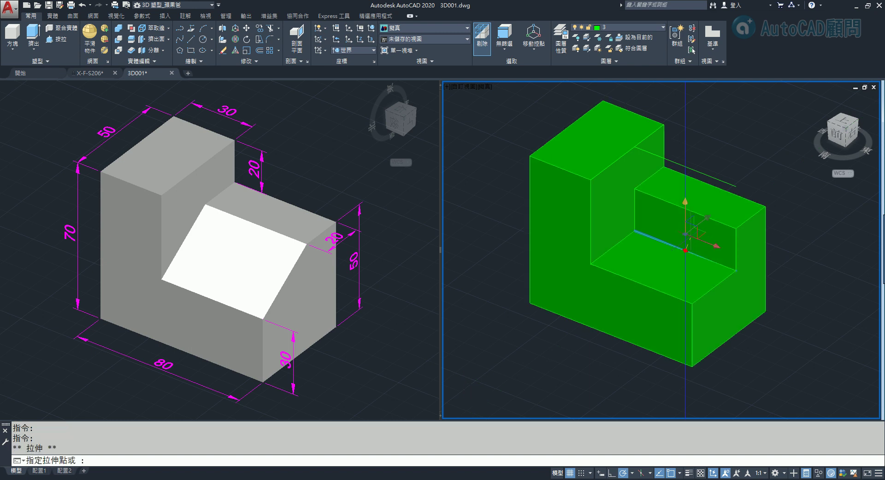
key(Escape)
text(e)
key(Return)
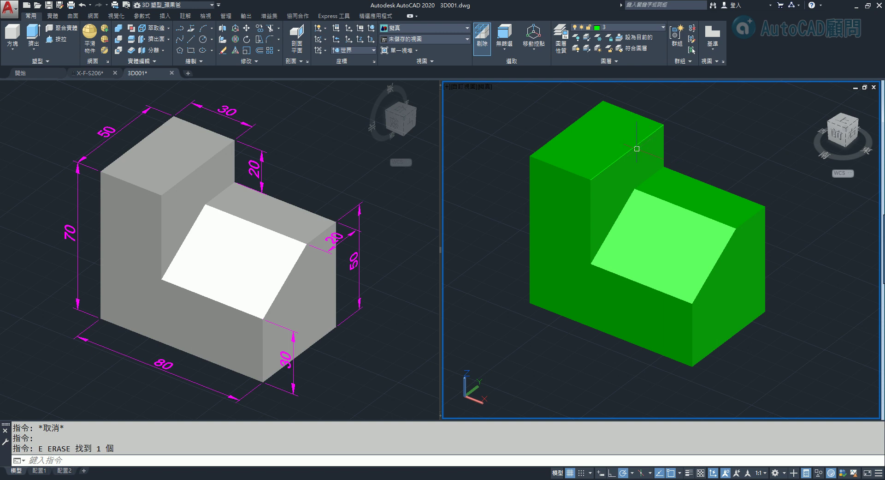
click(637, 144)
key(Delete)
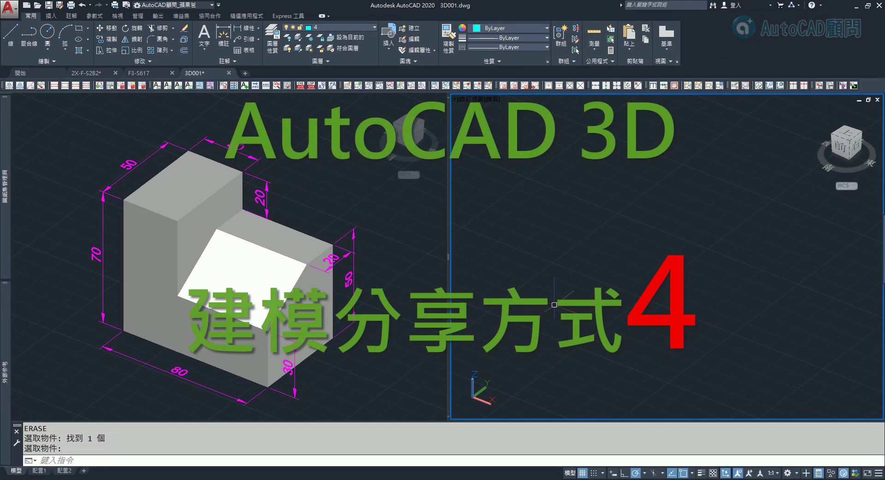
Draw a 30 by 50 rectangle on the ground plane, then start a polyline beside it.
text(REC)
key(Return)
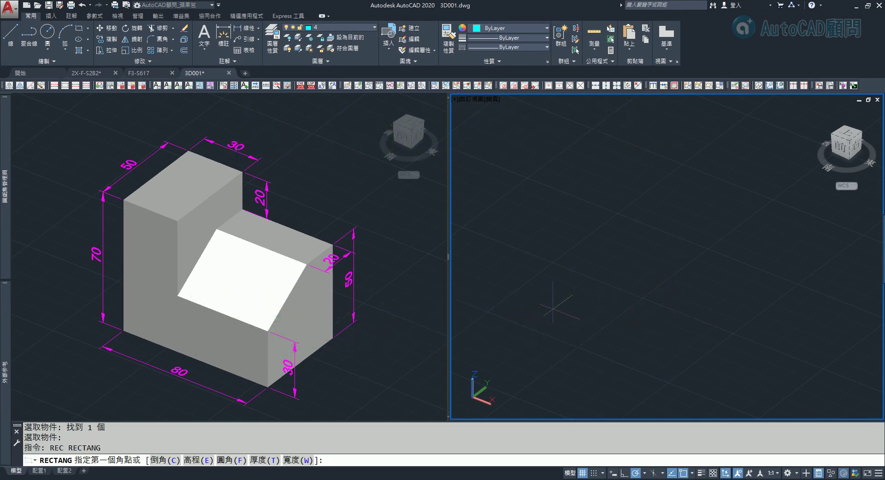
click(533, 327)
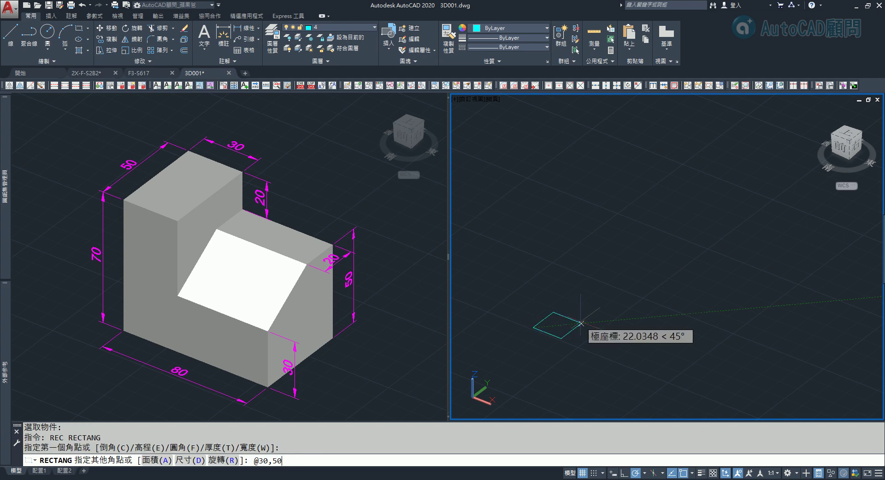
key(Return)
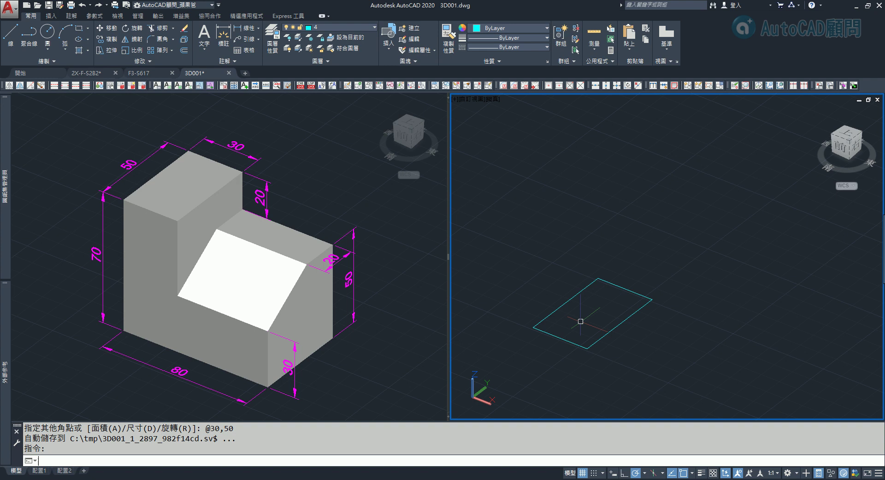
text(P)
text(L)
key(Return)
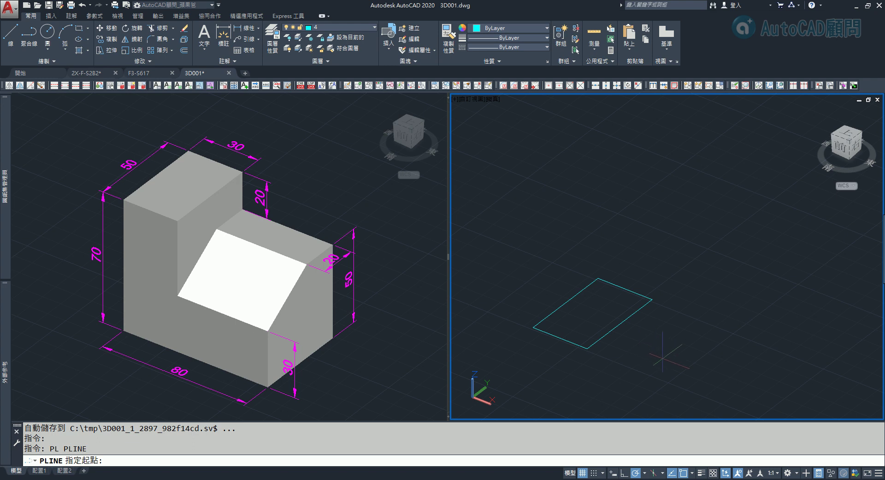
Draw the closed five-sided polyline profile with sides 50, 50, 20 and 30 beside the rectangle.
click(663, 358)
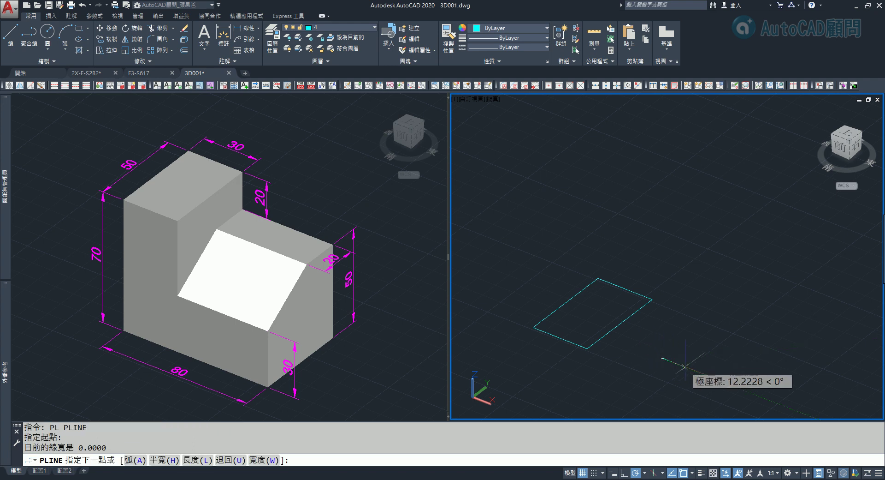
text(50)
key(Return)
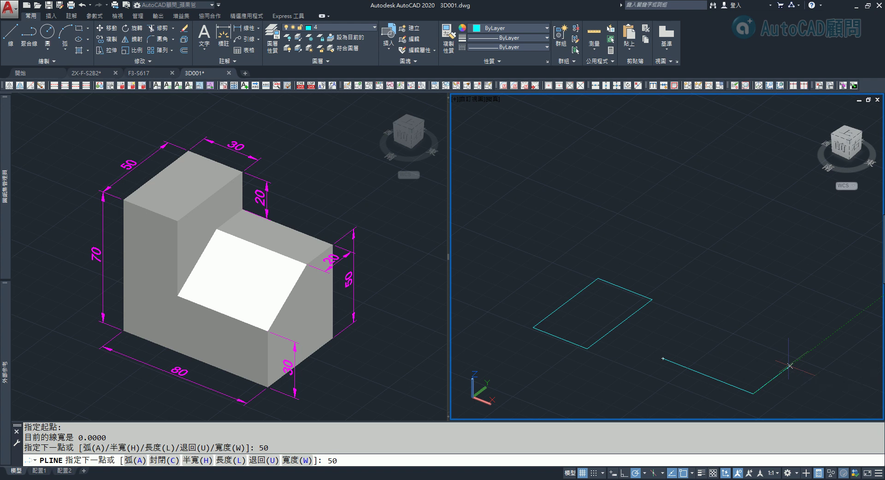
key(Return)
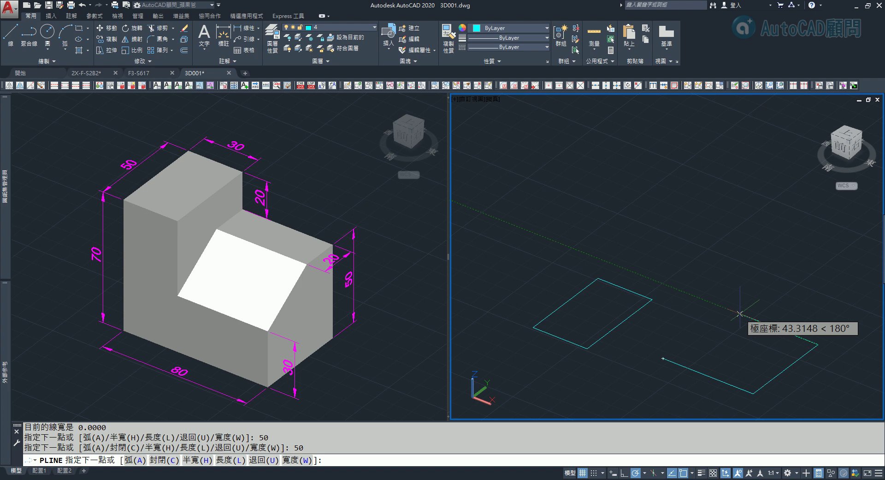
text(20)
key(Return)
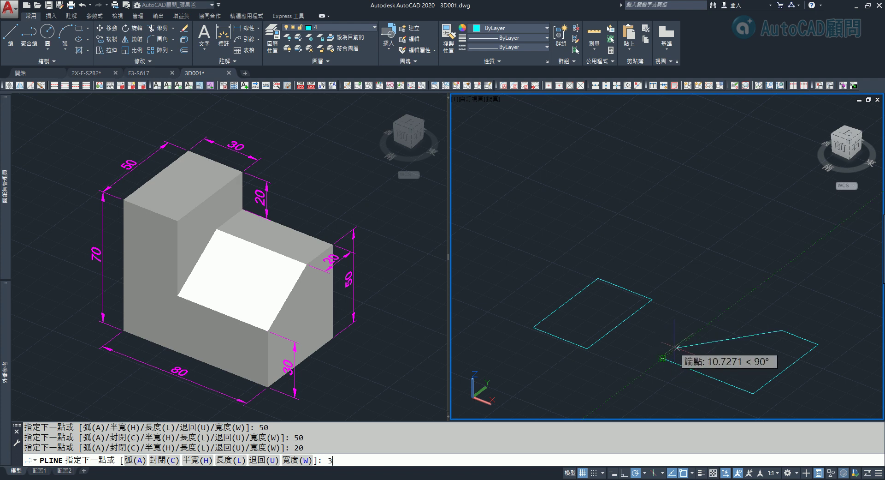
text(0)
key(Return)
text(C)
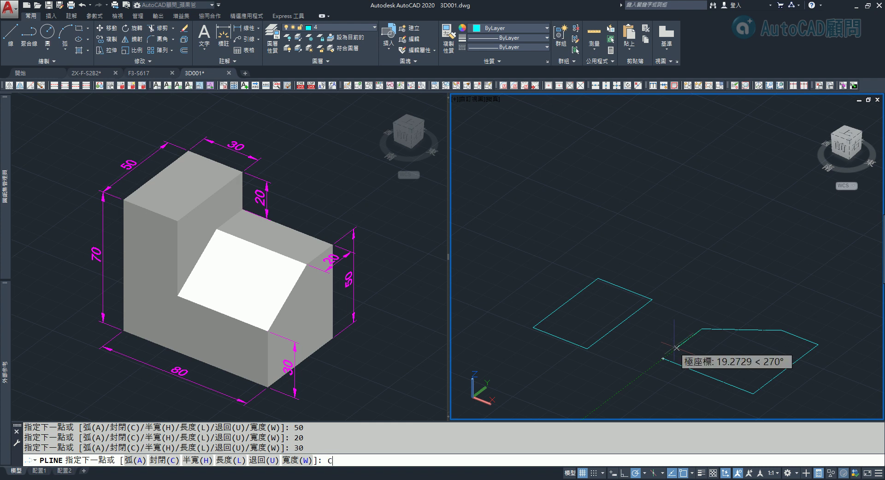
key(Return)
click(710, 328)
key(Escape)
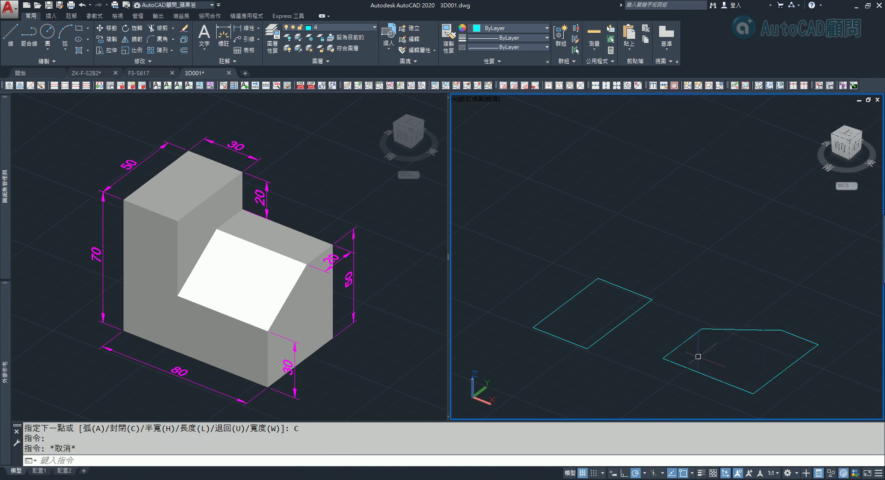
Extrude the 30 by 50 rectangle to a height of 70.
text(EXT)
key(Return)
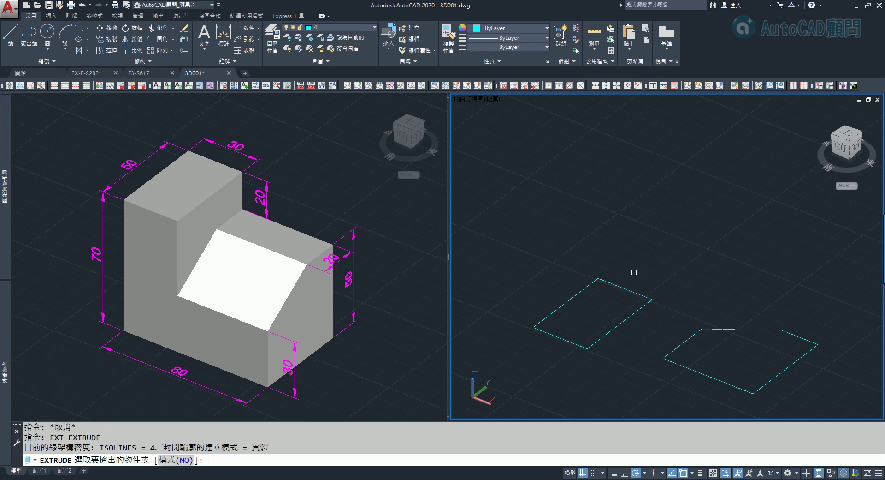
click(627, 320)
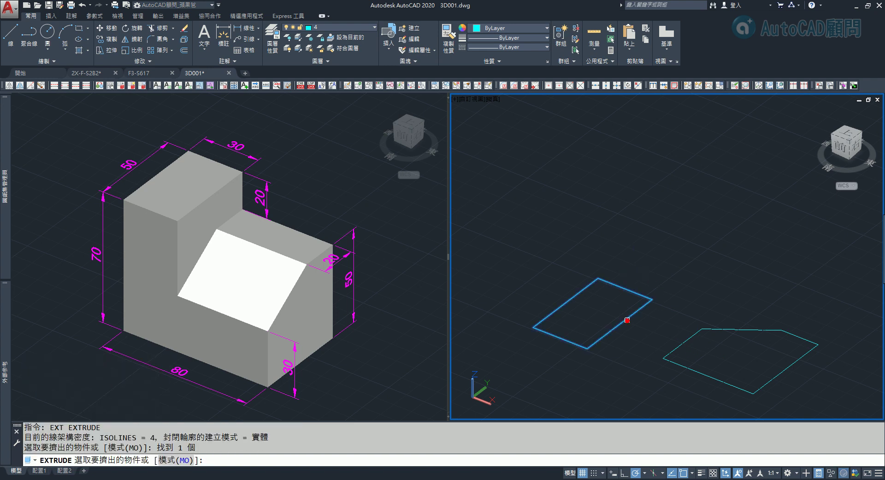
key(Return)
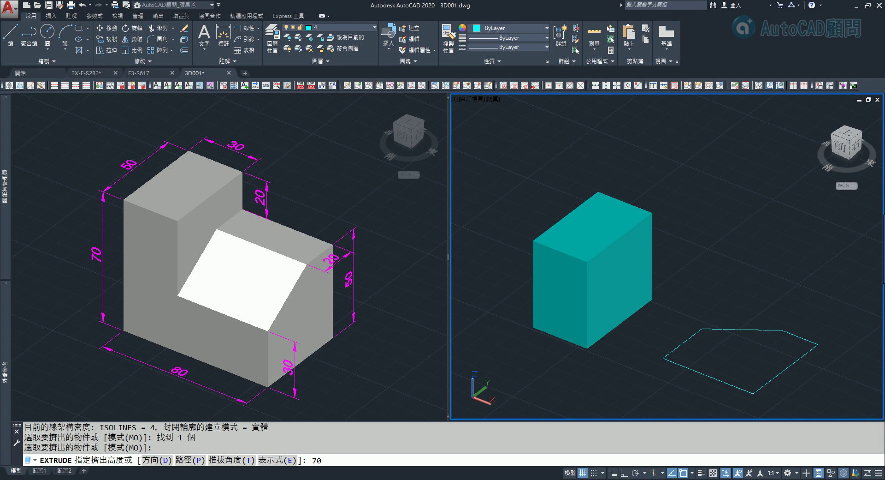
key(Return)
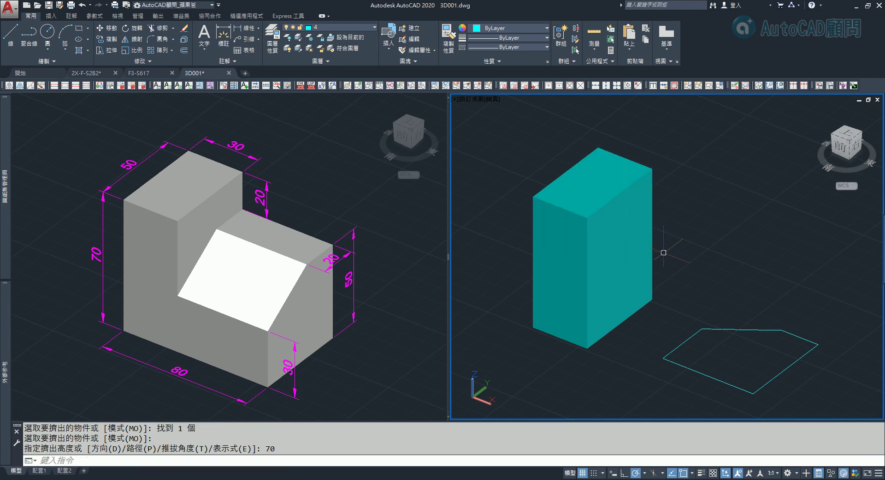
Extrude the five-sided profile to a height of 50.
key(Return)
click(711, 327)
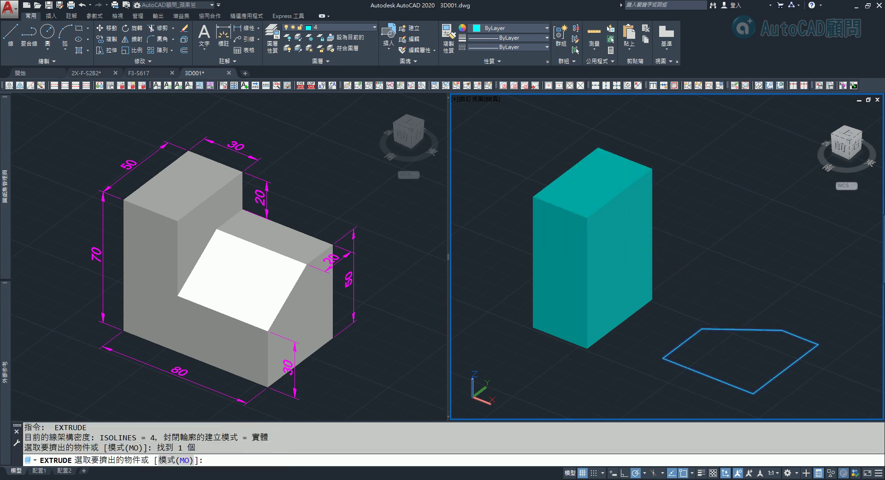
key(Return)
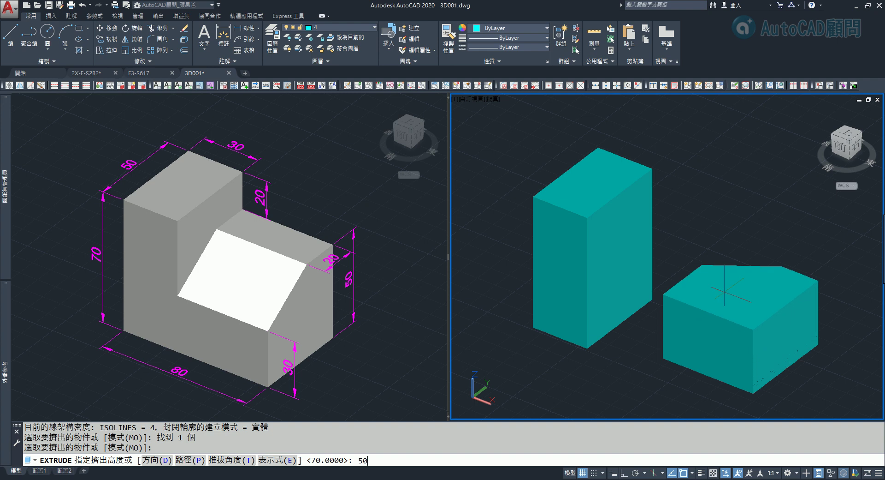
key(Return)
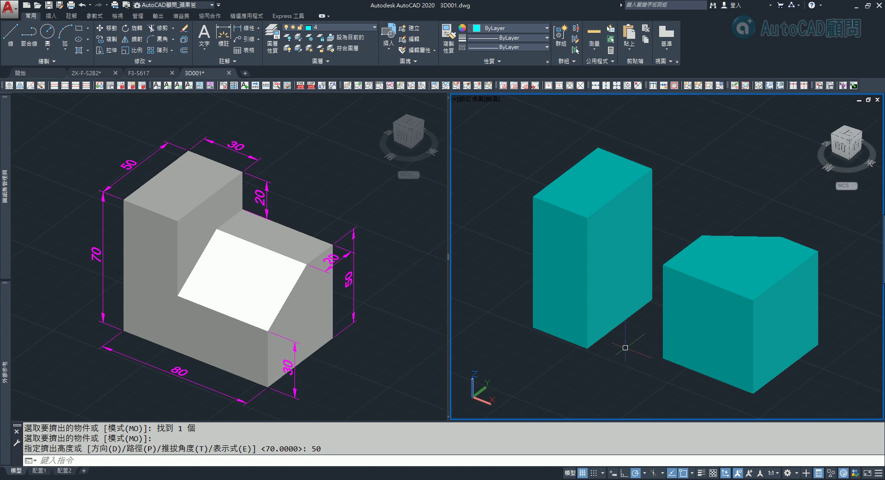
3D-rotate the five-sided solid 90° about a horizontal axis, then about Z, sloped face up.
text(3D)
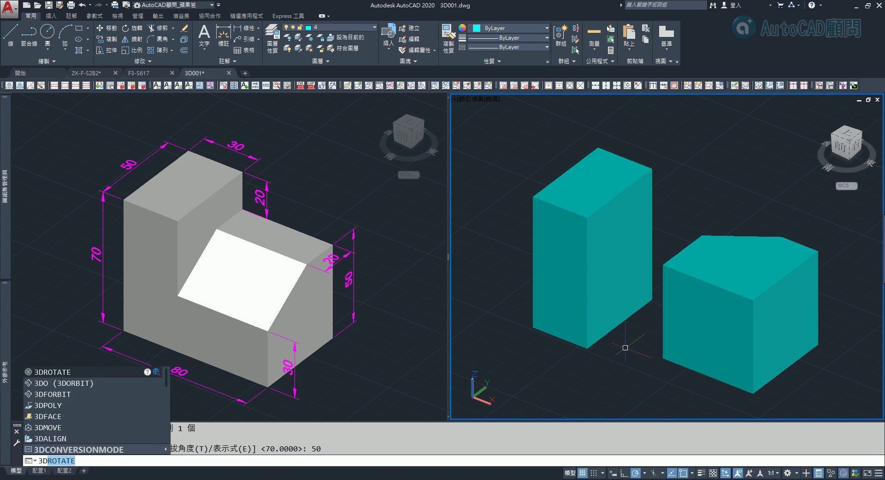
text(ROTATE)
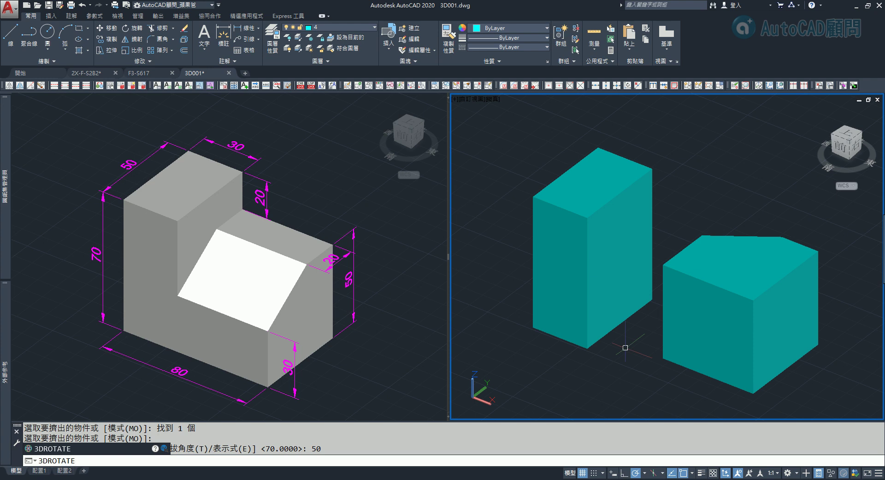
key(Return)
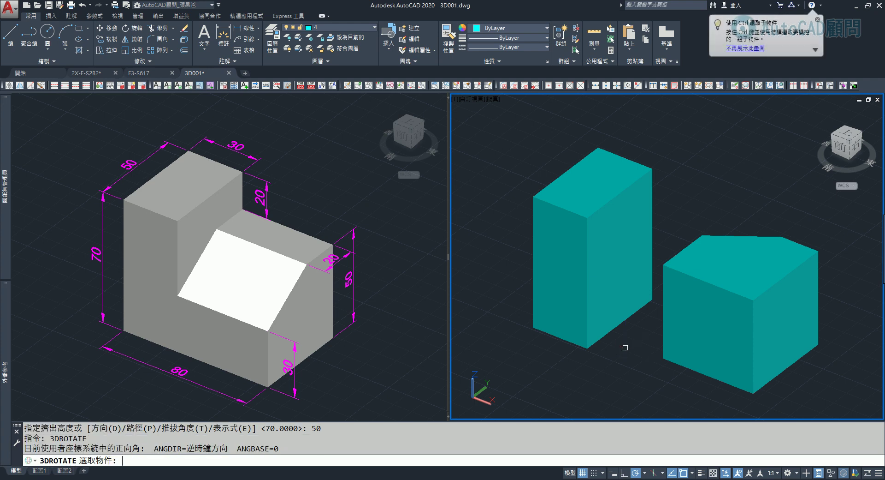
click(661, 331)
key(Return)
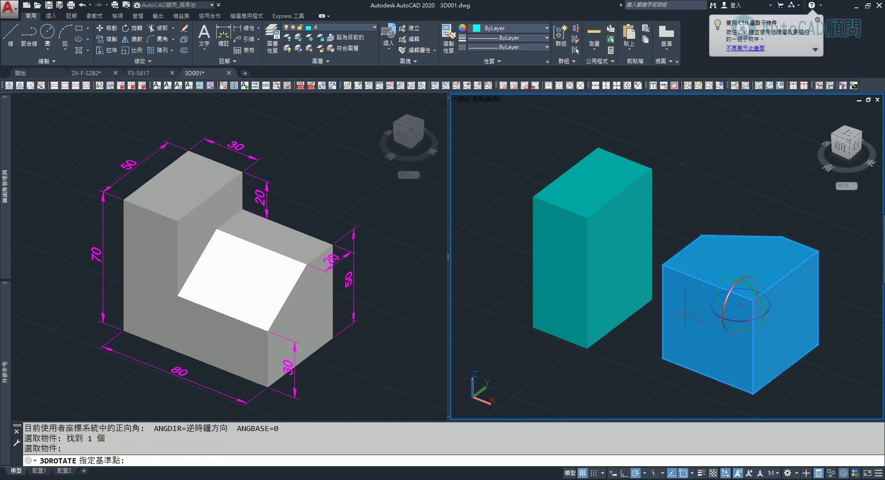
click(735, 290)
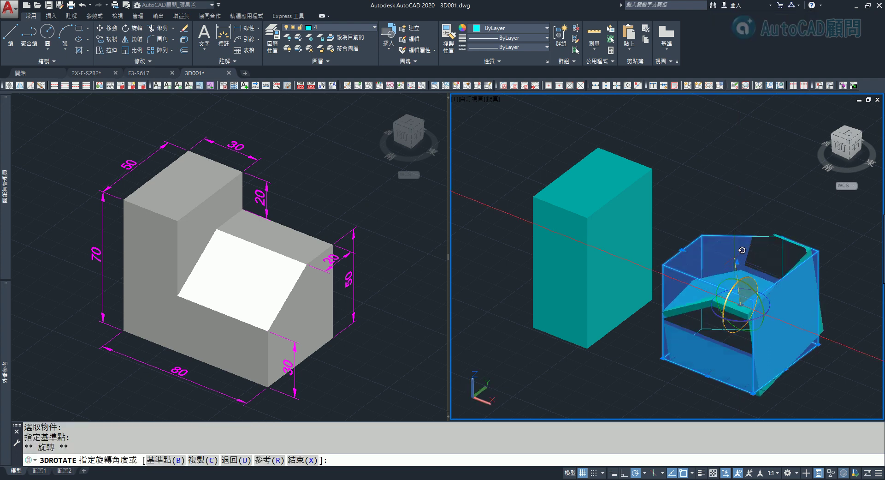
click(738, 201)
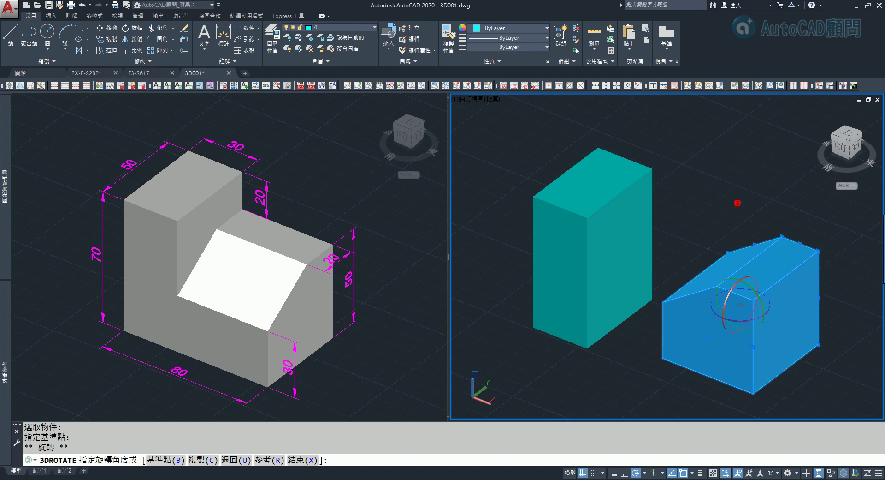
click(768, 305)
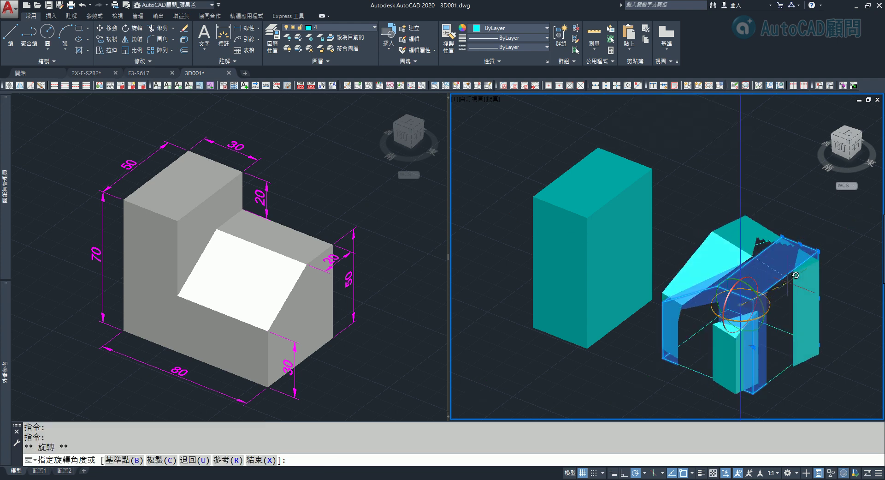
click(836, 231)
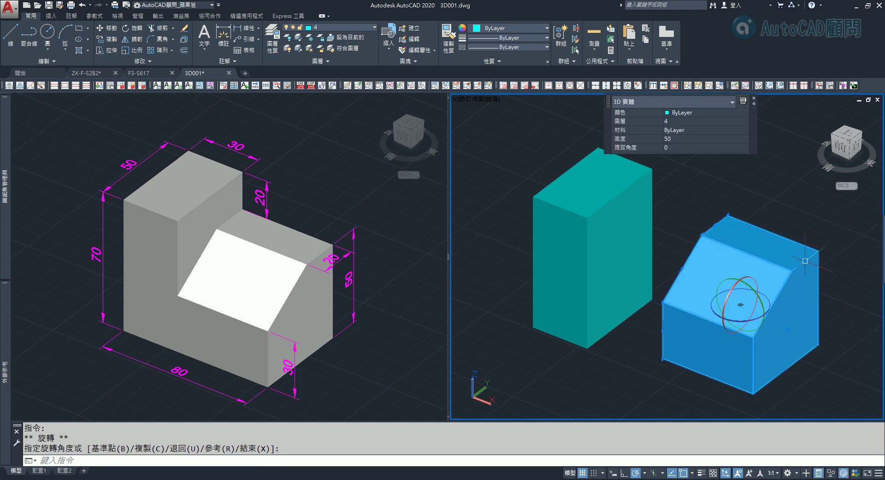
key(Escape)
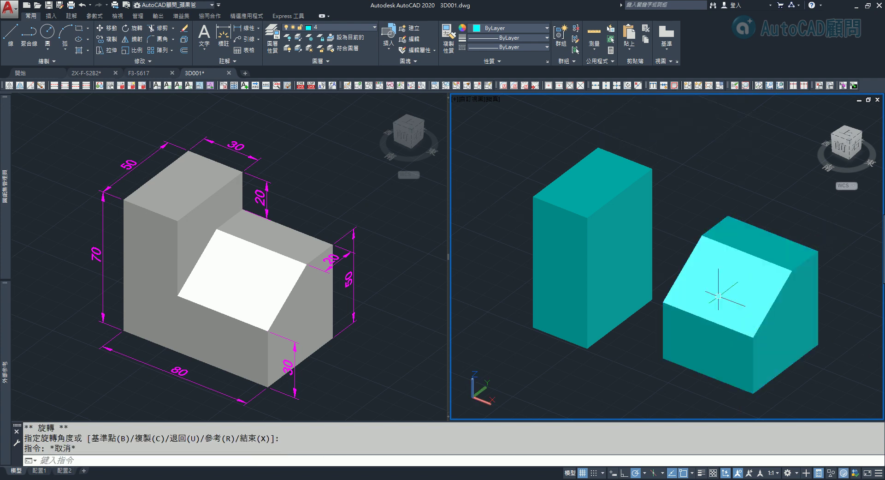
Move the sloped solid from its base corner onto the 70-tall block's corner.
text(M)
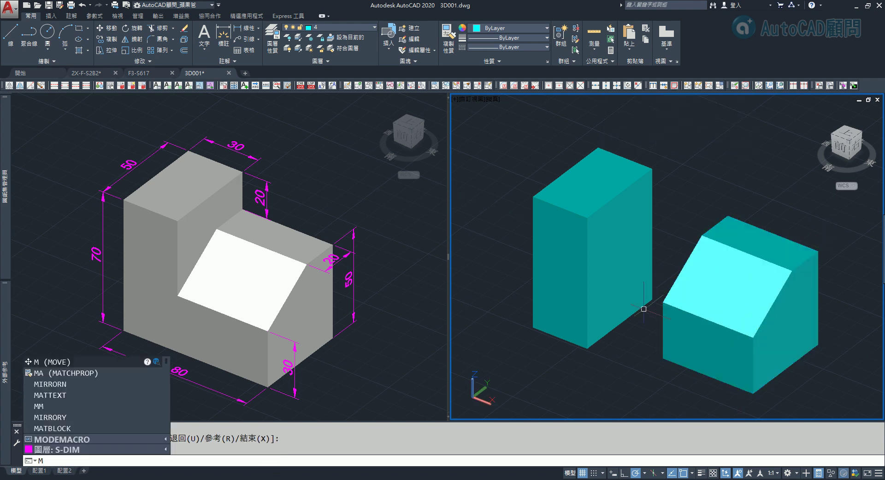
key(Return)
click(677, 339)
key(Return)
click(662, 357)
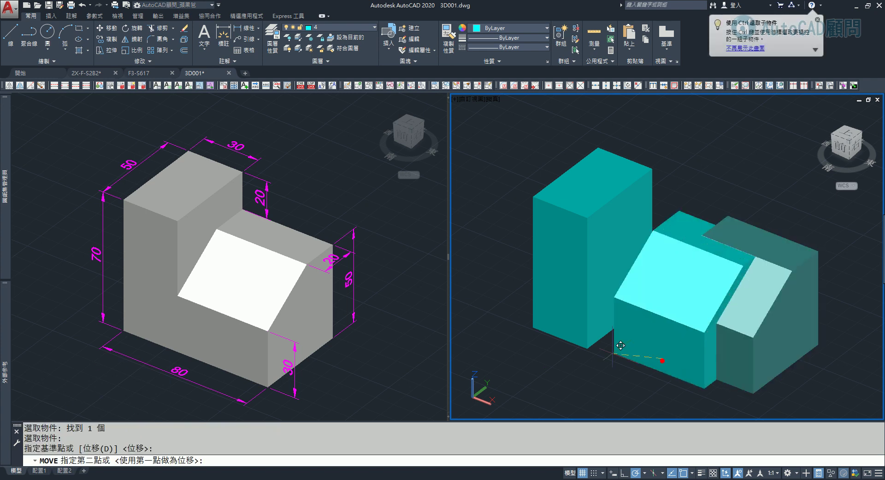
click(588, 349)
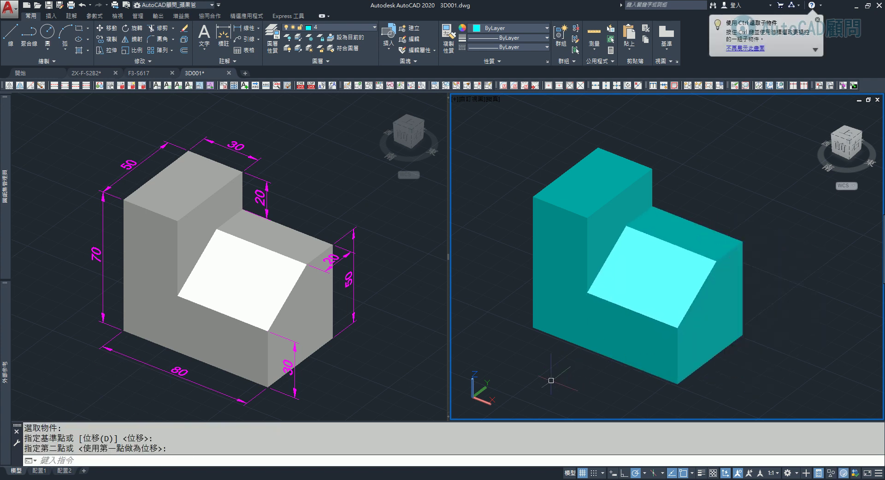